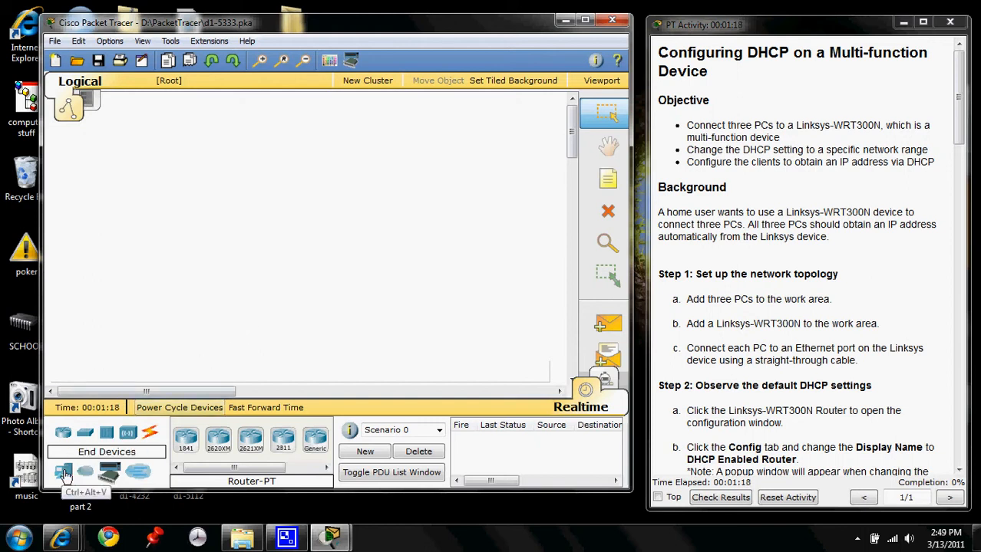
- Add three generic PCs in a vertical column near the left side of the logical workspace
left_click_drag(65, 476, 106, 150)
left_click_drag(63, 471, 108, 231)
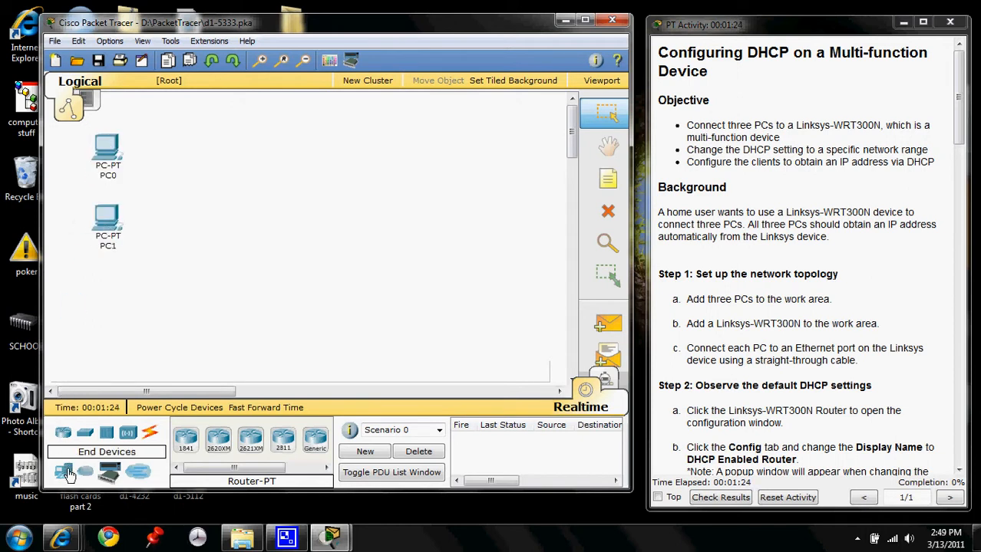
left_click_drag(68, 474, 107, 296)
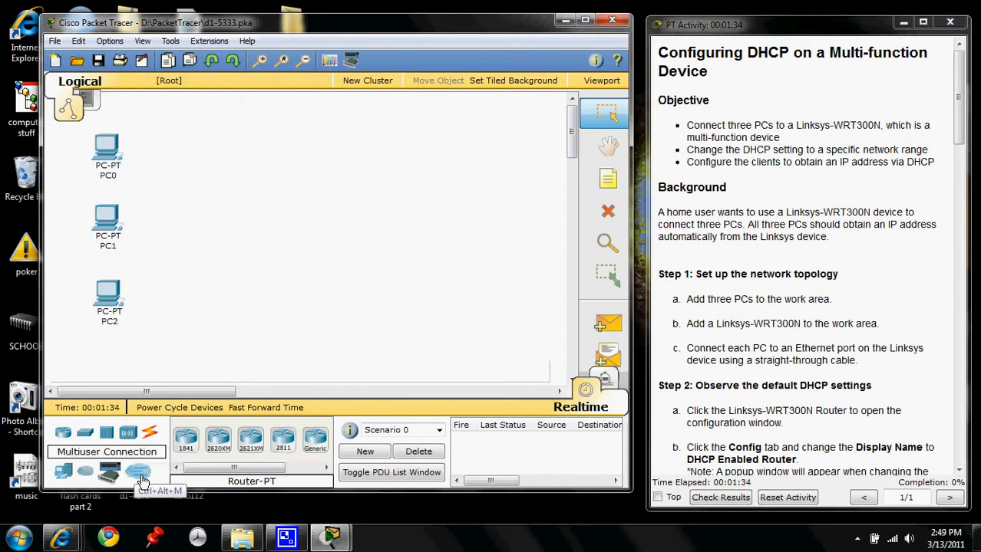
- Add a Linksys-WRT300N wireless router to the workspace, to the right of the middle PC
left_click(141, 474)
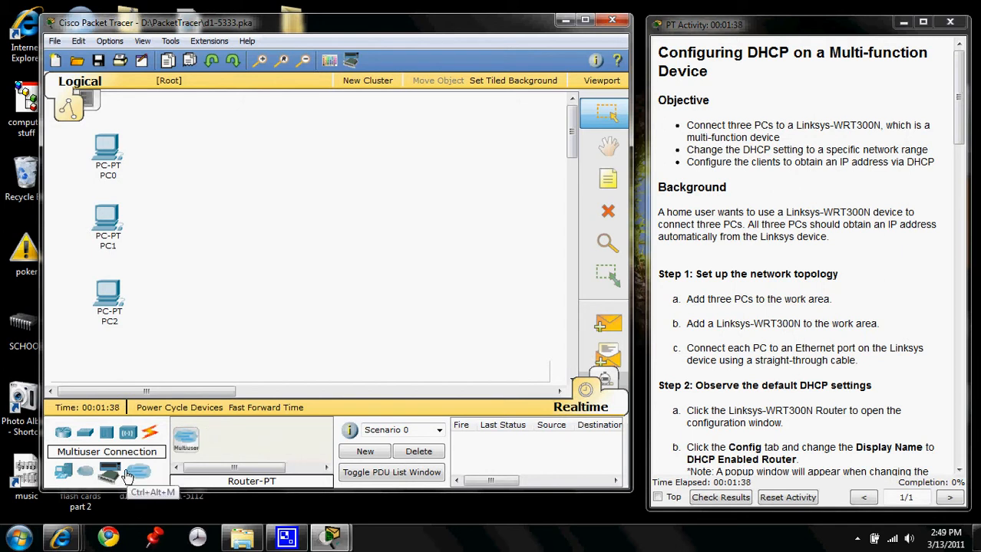
left_click(128, 434)
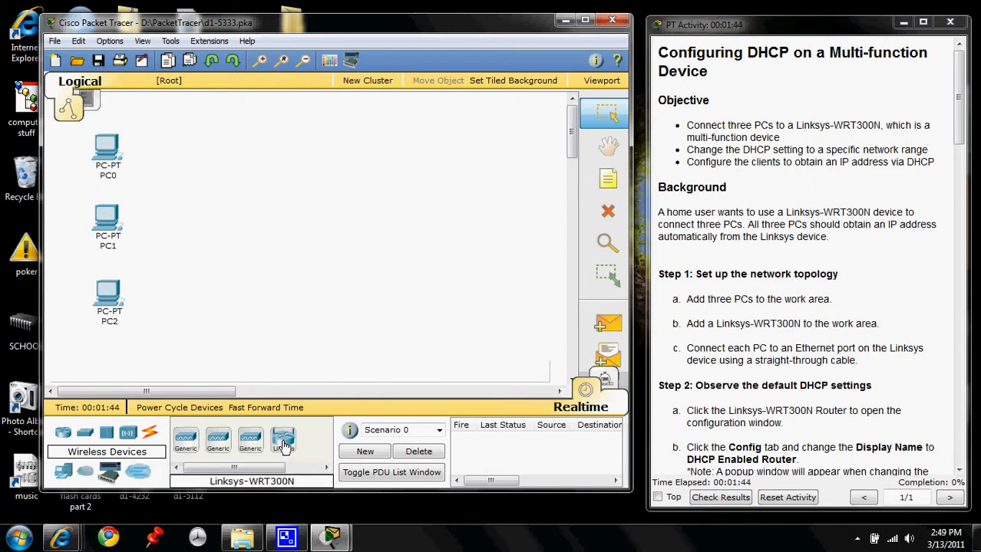
left_click_drag(283, 445, 204, 213)
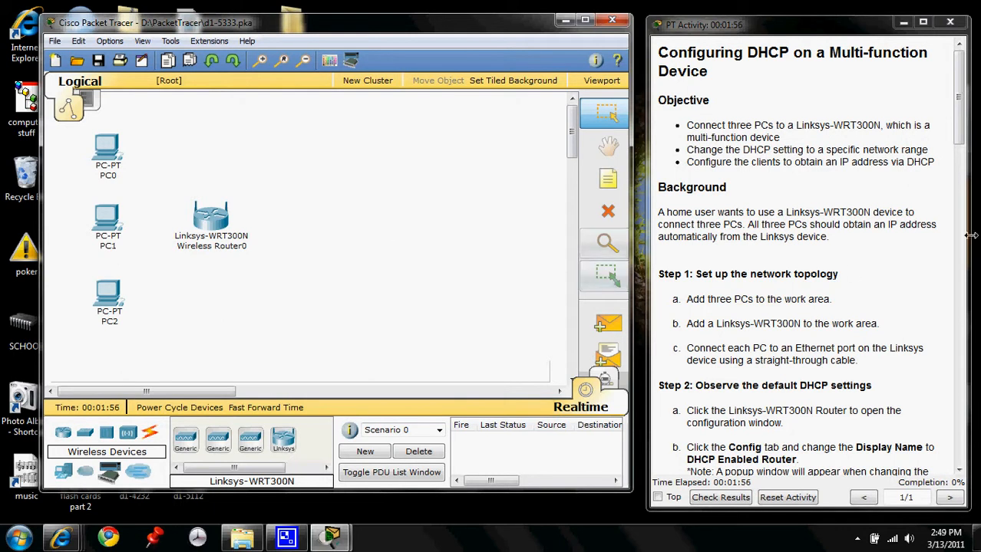
- Connect PC0's FastEthernet port to the Linksys router's Ethernet 1 port with a copper straight-through cable
left_click_drag(966, 142, 970, 183)
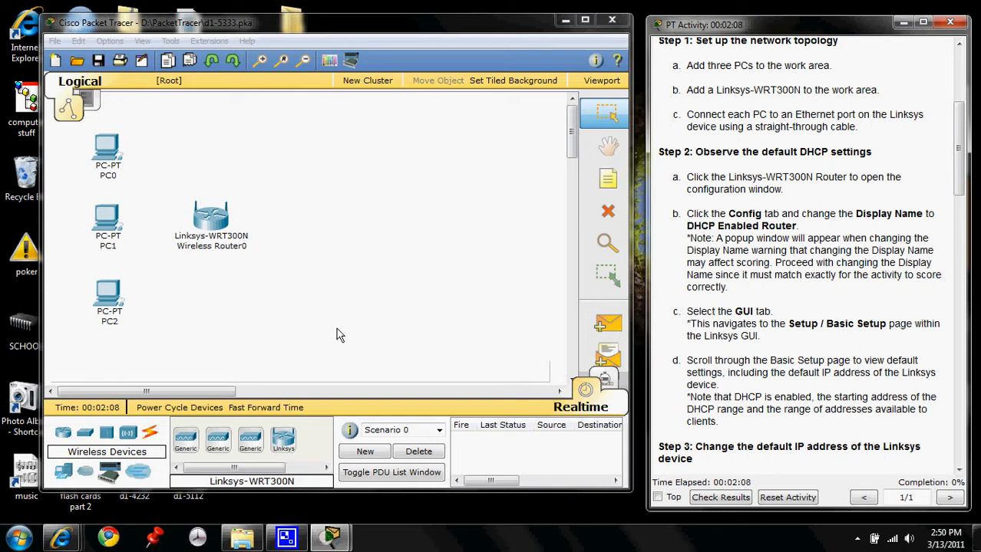
left_click(151, 434)
left_click(250, 439)
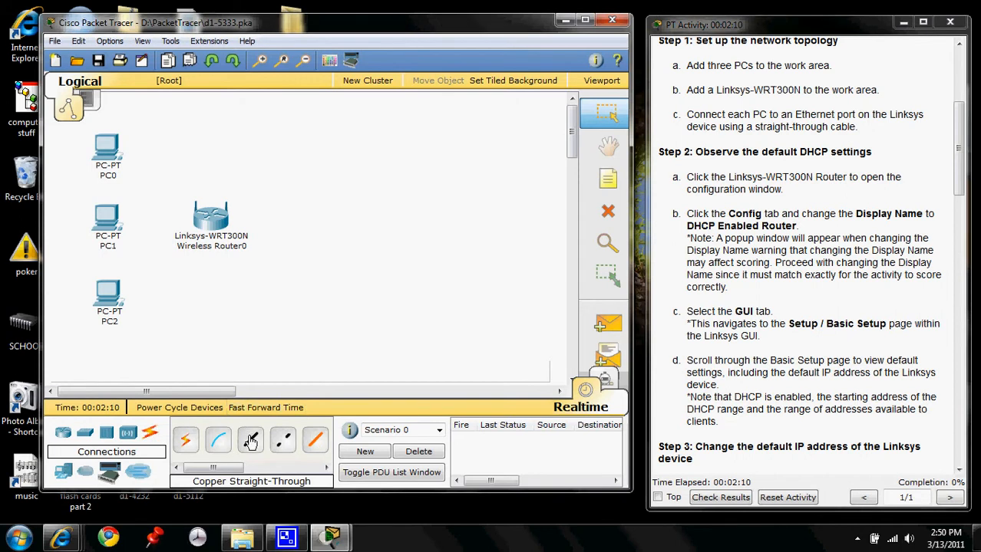
left_click(105, 153)
left_click(148, 160)
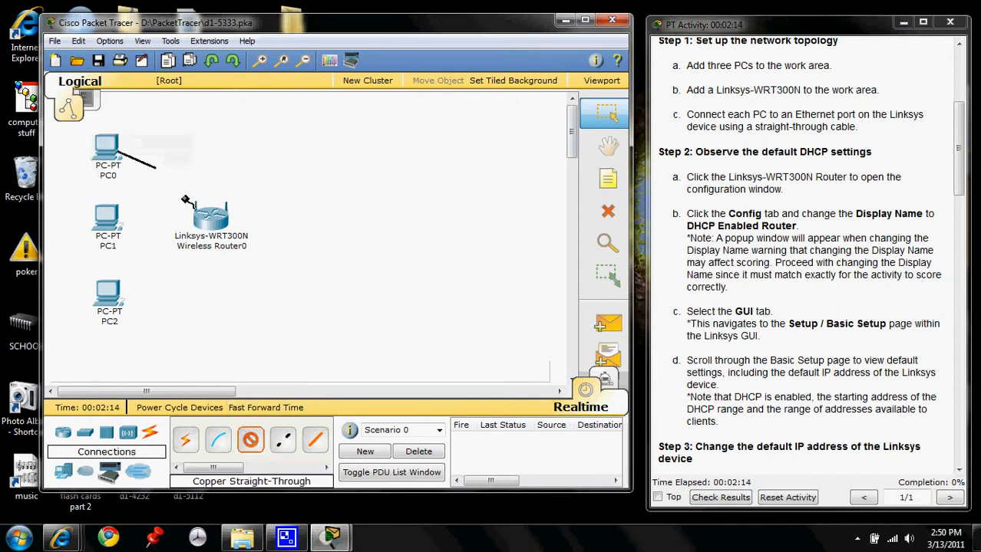
left_click(208, 225)
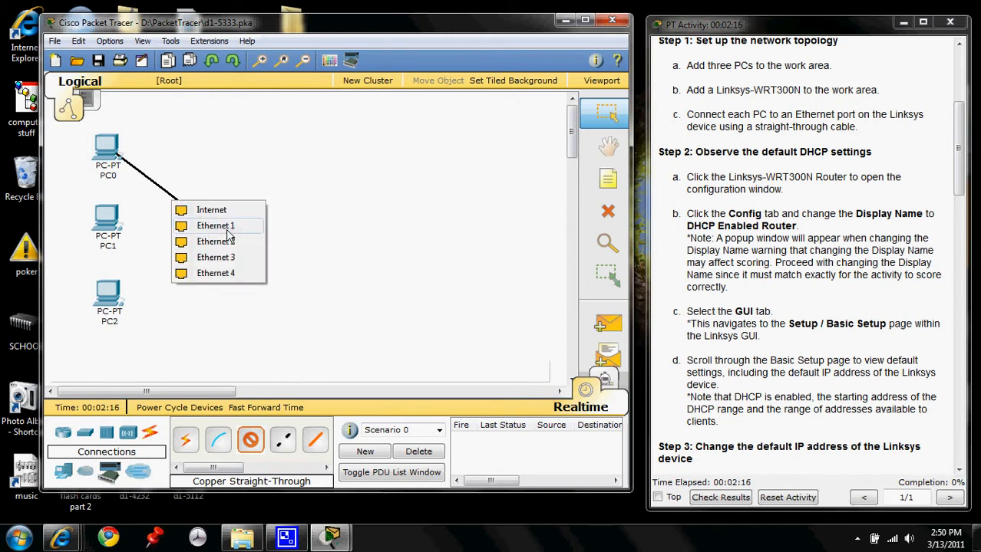
left_click(222, 228)
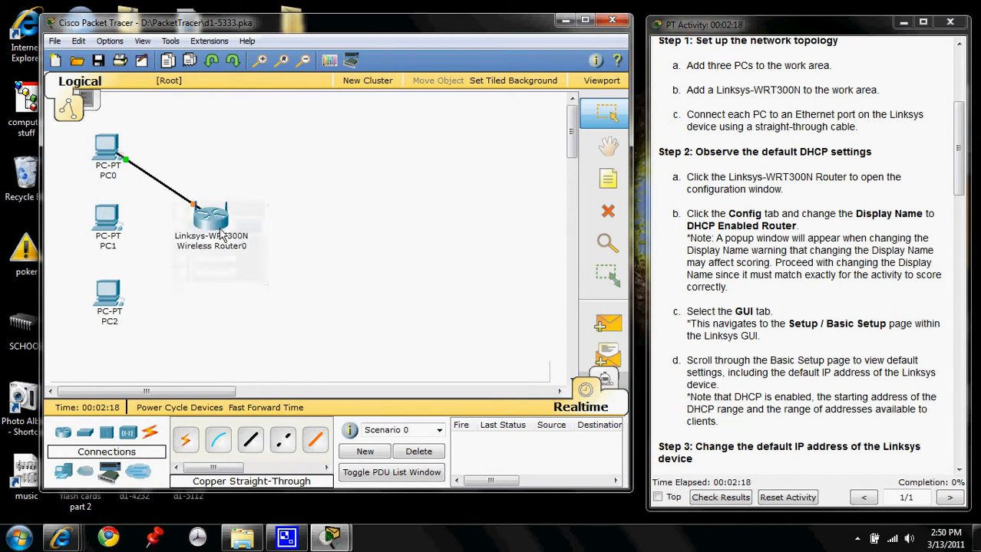
- Connect PC1's FastEthernet port to the Linksys router's Ethernet 2 port with a copper straight-through cable
left_click(257, 449)
left_click(108, 219)
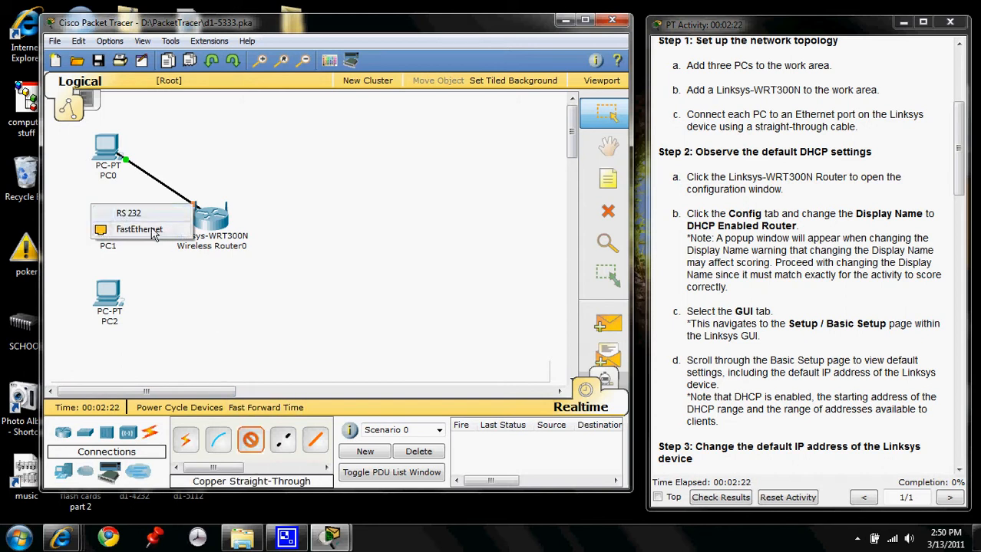
left_click(141, 228)
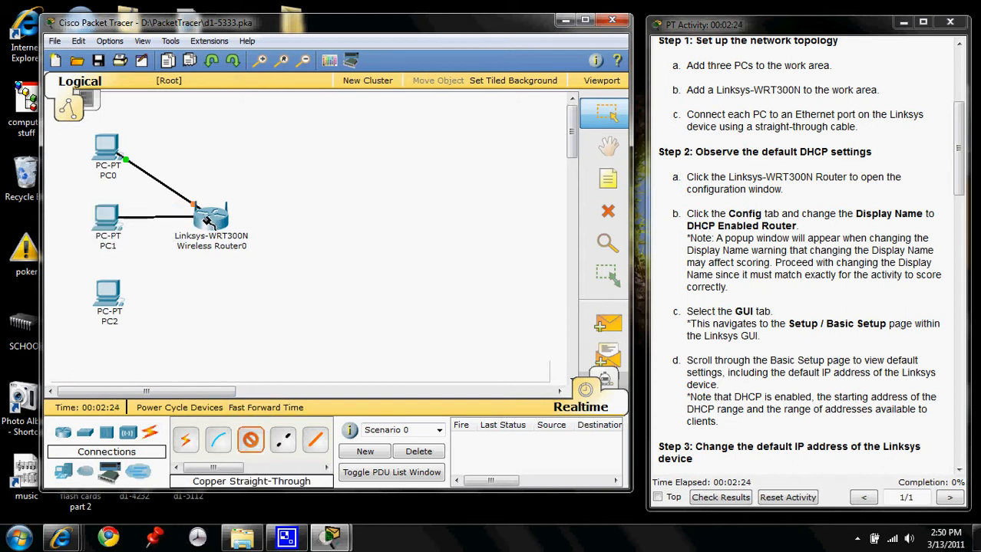
left_click(207, 220)
left_click(216, 230)
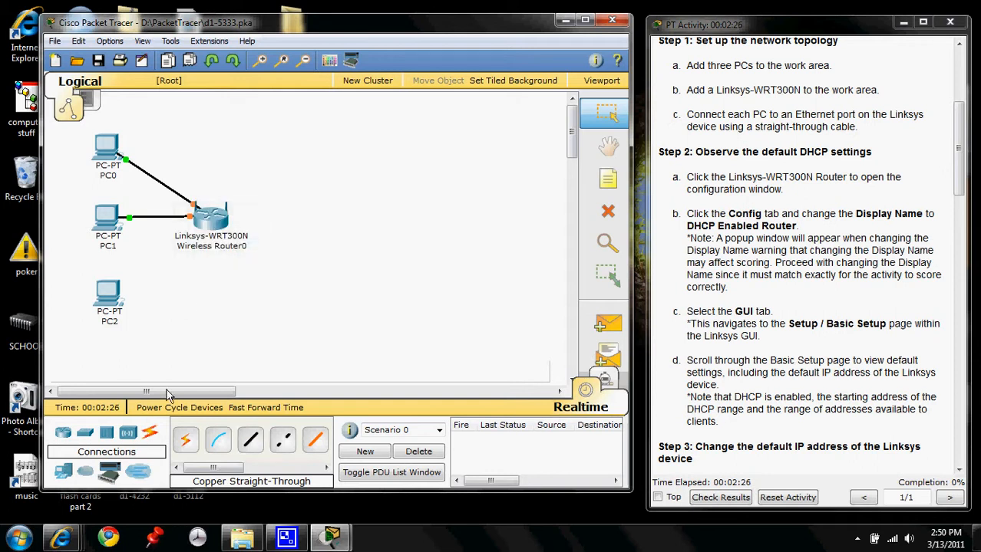
- Connect PC2's FastEthernet port to the Linksys router's Ethernet 3 port with a copper straight-through cable
left_click(108, 295)
left_click(146, 306)
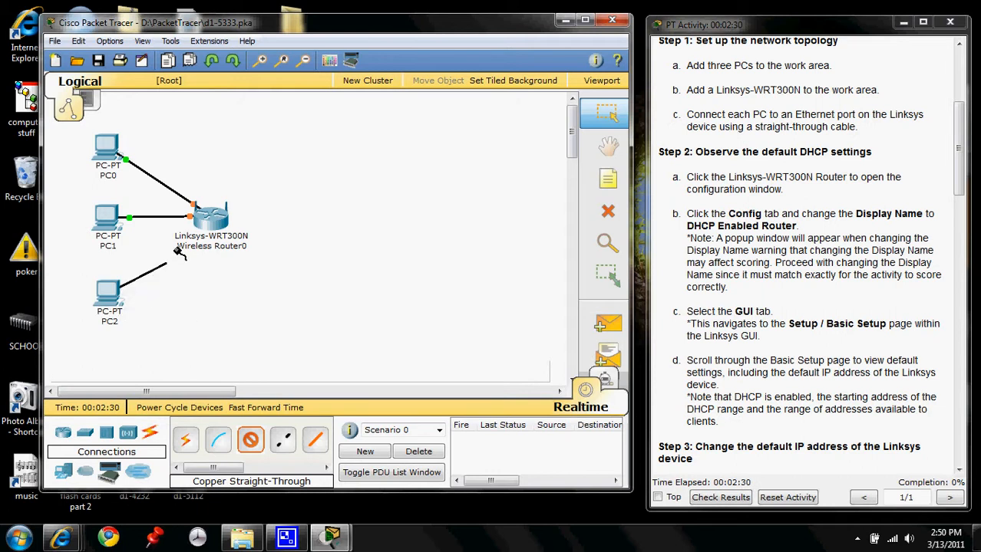
left_click(201, 229)
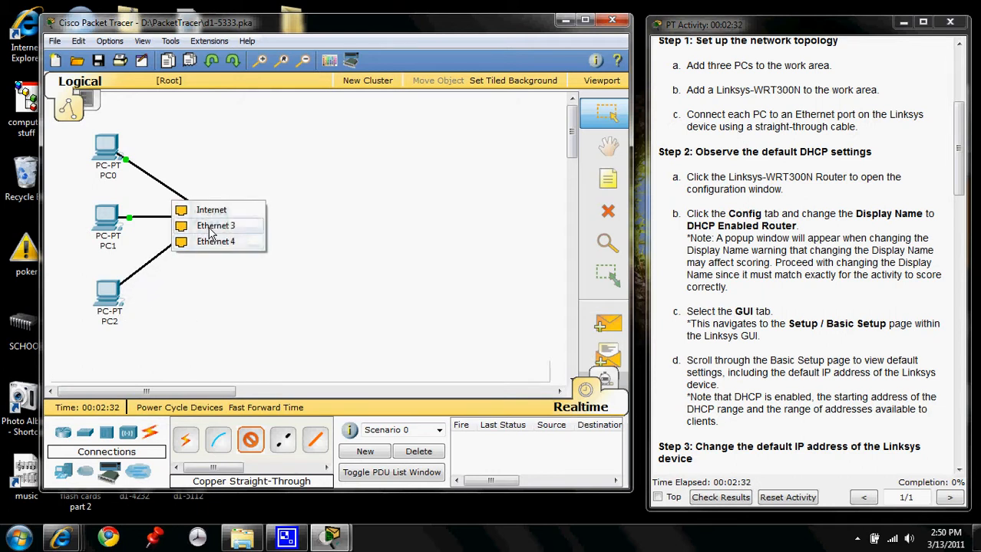
left_click(195, 242)
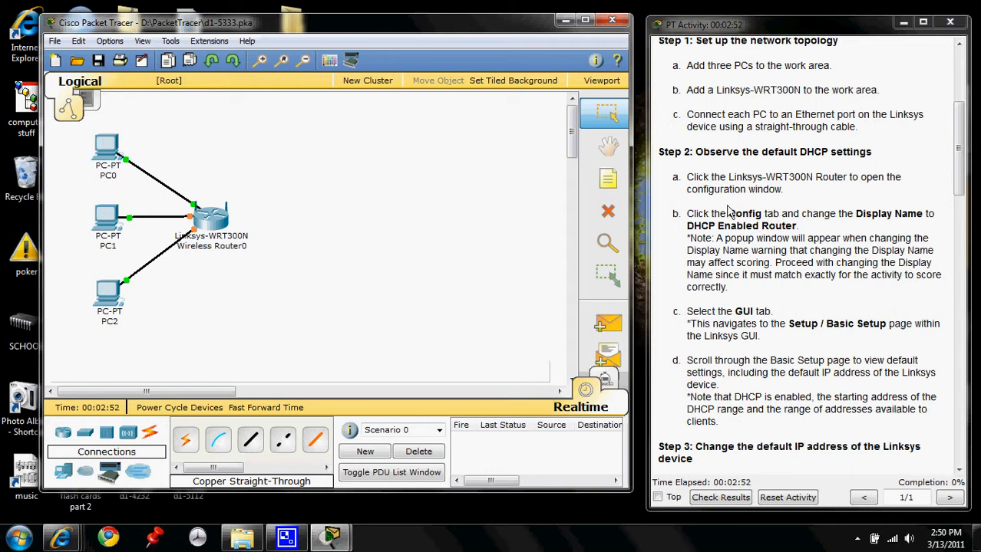
- Change the Linksys router's display name to "DHCP Enabled Router", copying the name from the activity instructions
mouse_move(222, 228)
left_click(227, 220)
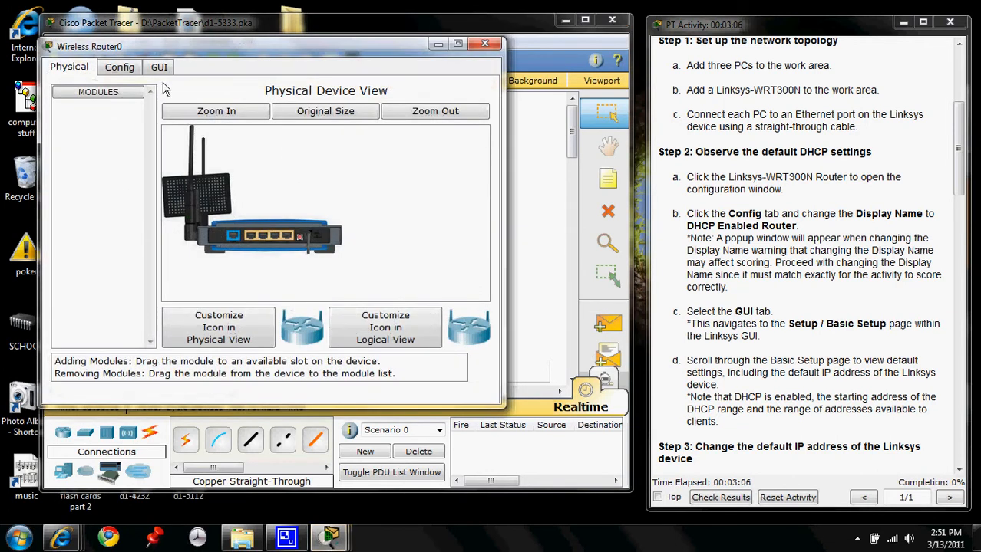
left_click(123, 70)
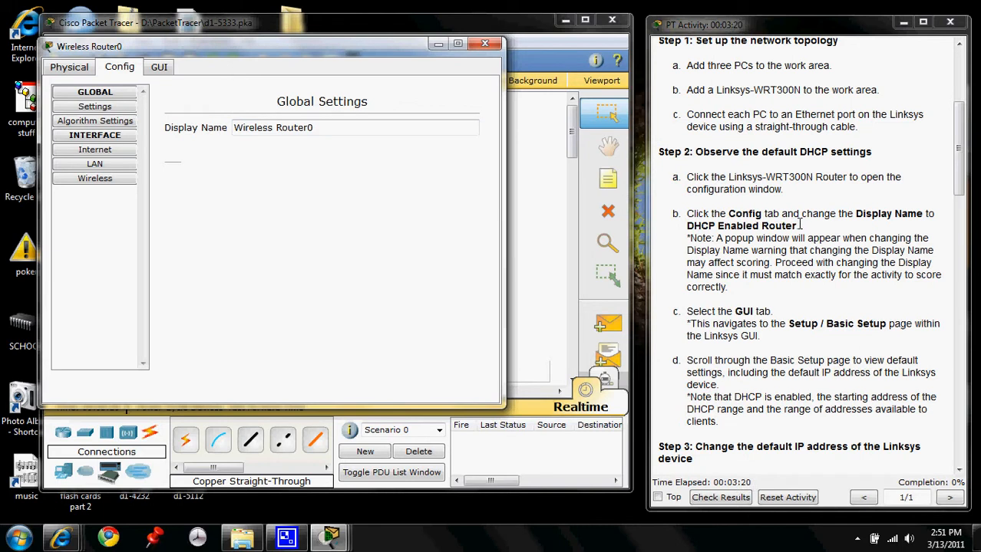
left_click_drag(799, 225, 688, 228)
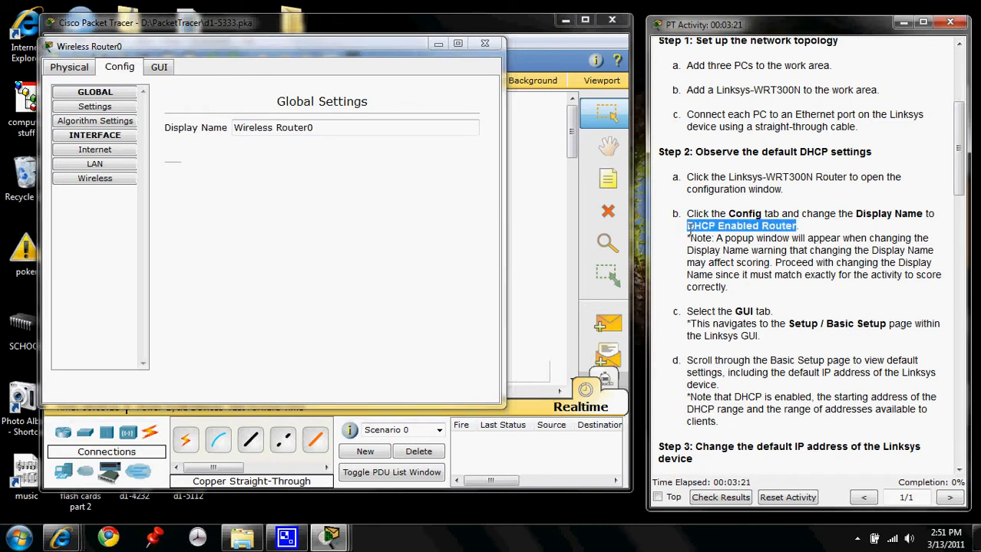
right_click(712, 225)
left_click(741, 232)
left_click(316, 129)
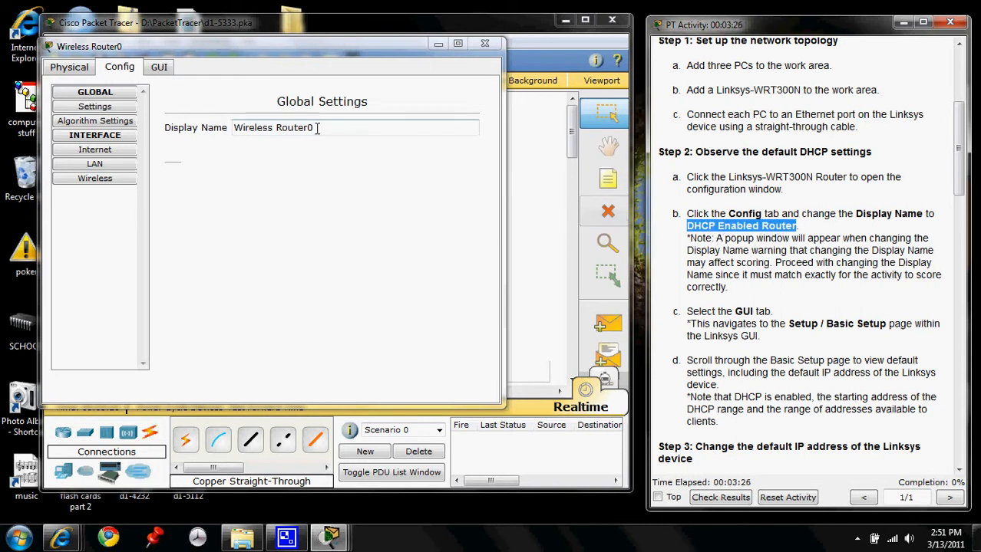
left_click_drag(316, 128, 241, 132)
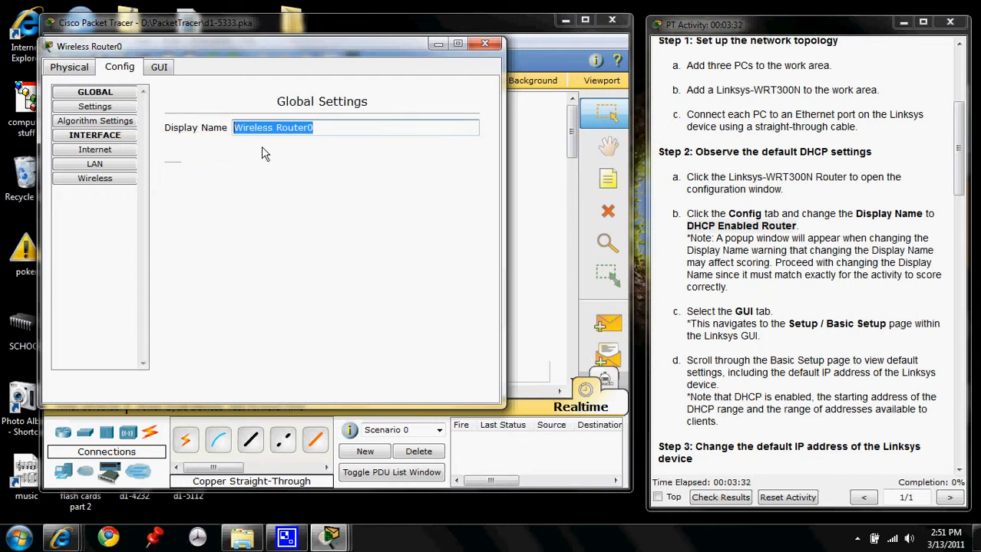
right_click(264, 125)
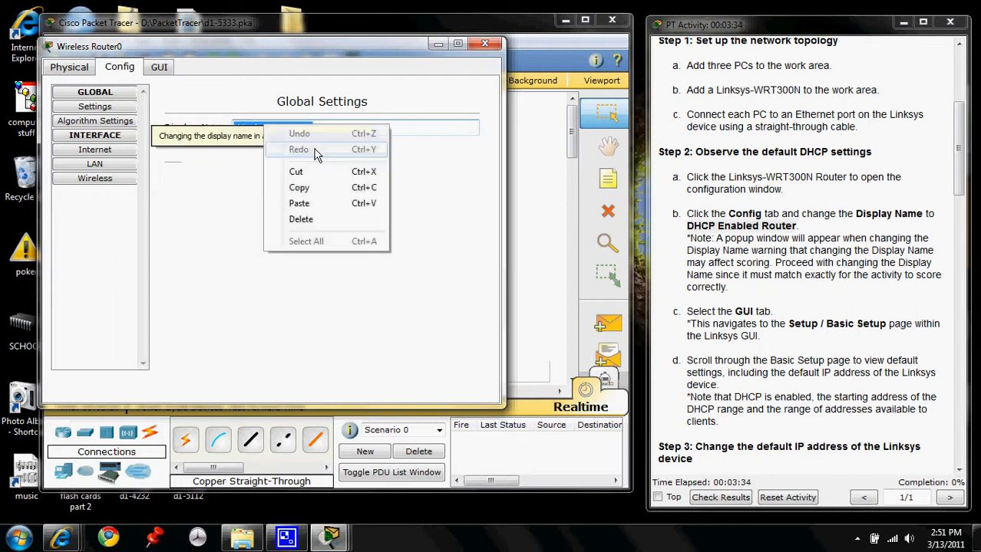
left_click(310, 204)
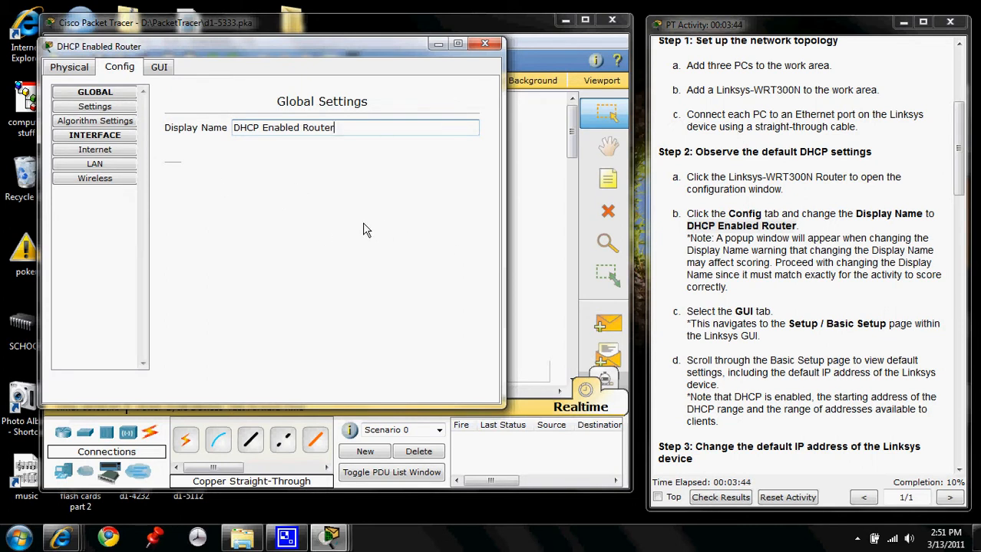
- Review the default Basic Setup settings in the router's GUI, including the router IP address, DHCP server state and address range
left_click(161, 68)
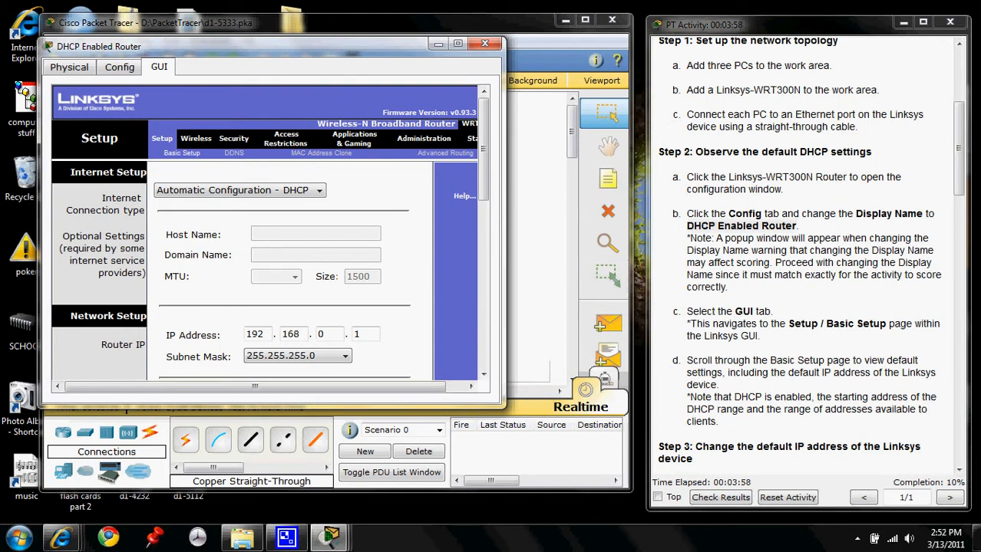
left_click(959, 470)
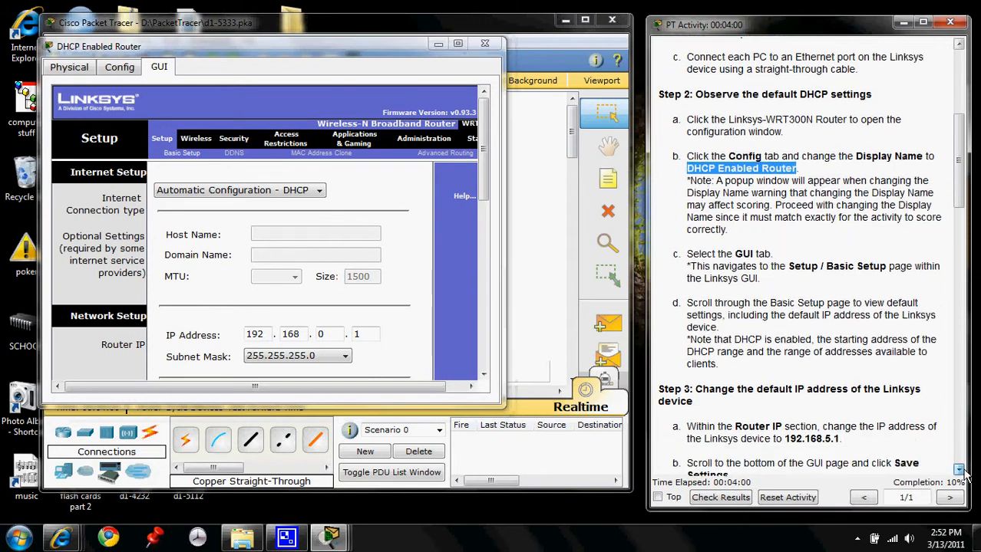
left_click(960, 470)
left_click(959, 470)
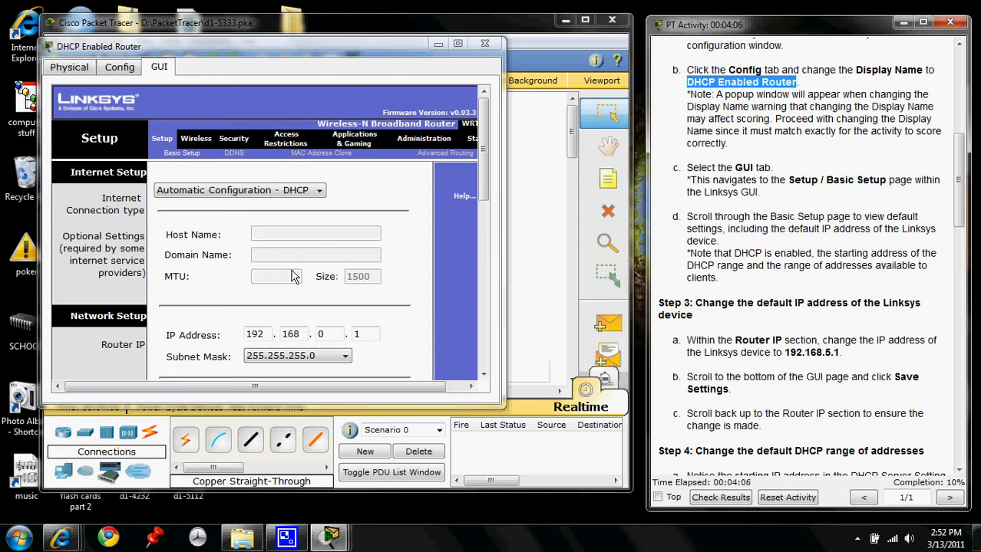
scroll(295, 276, "down", 6)
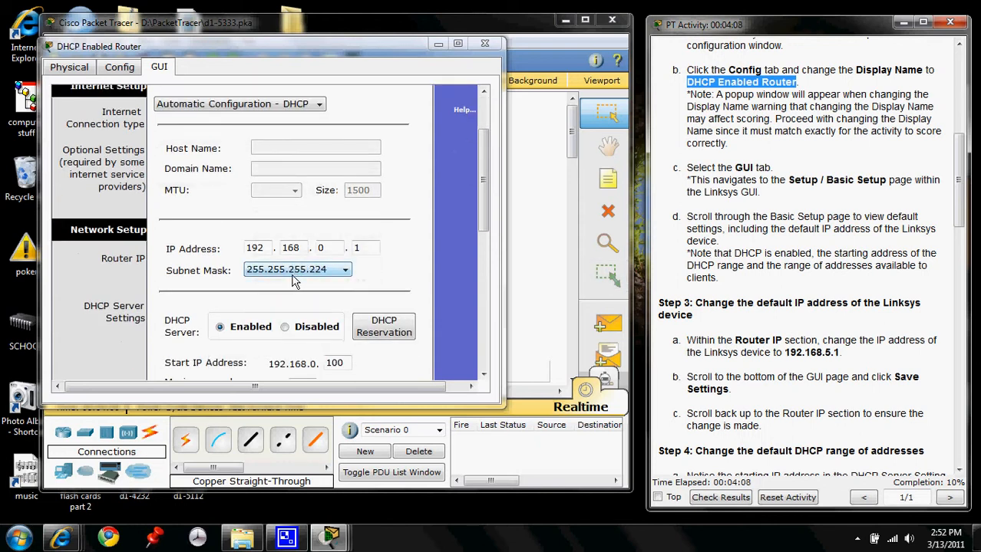
scroll(387, 363, "down", 3)
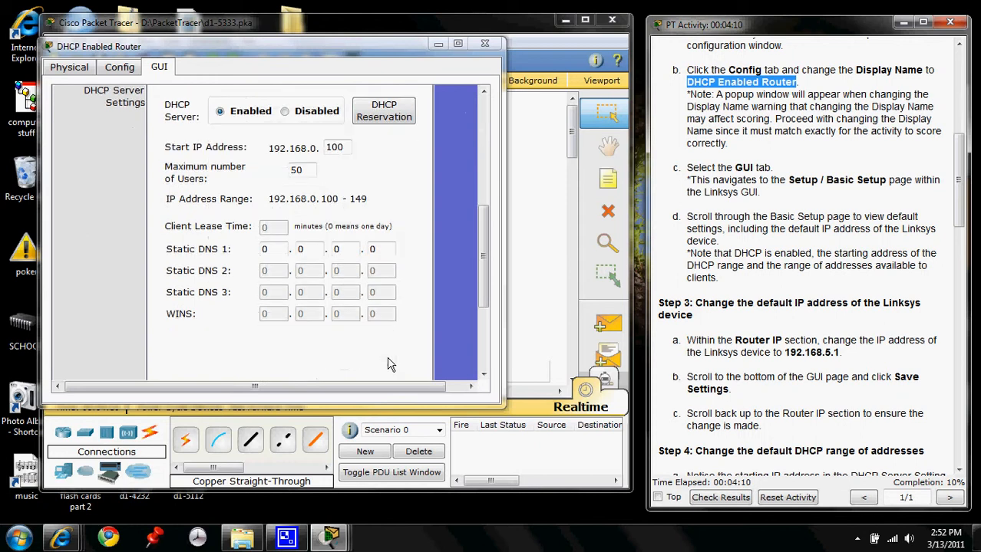
scroll(387, 360, "up", 5)
scroll(387, 354, "down", 3)
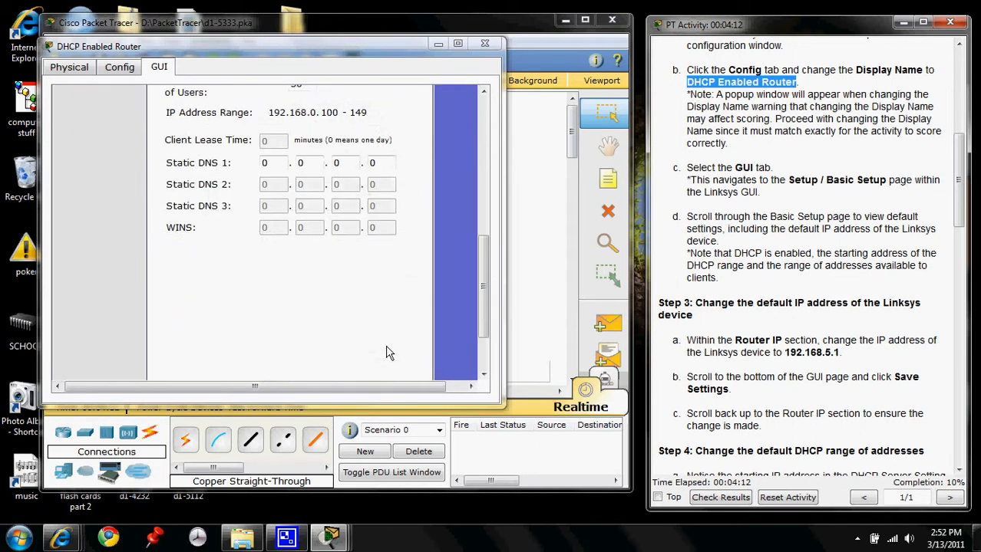
scroll(389, 350, "up", 4)
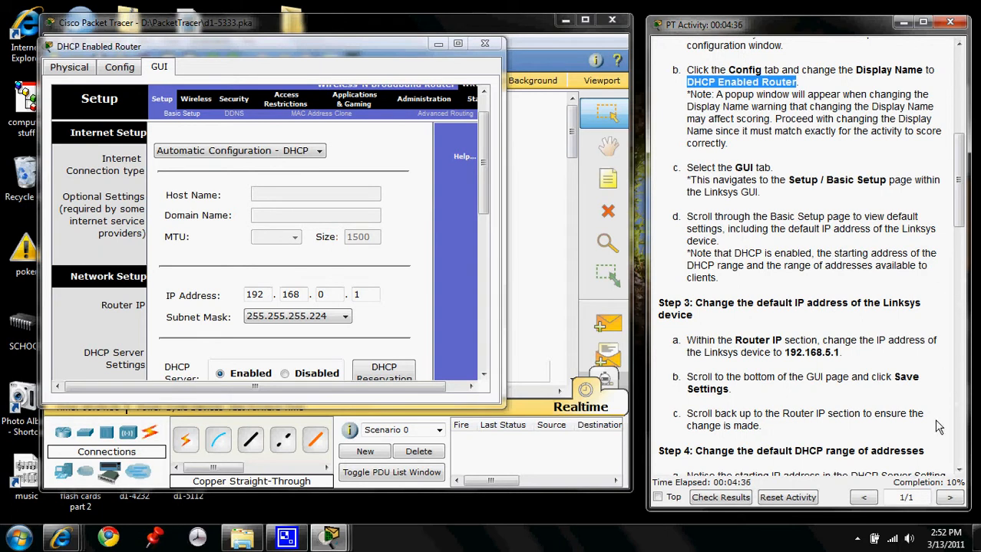
- Set the router's IP address to 192.168.5.1 on the Basic Setup page and save the settings
left_click(959, 470)
left_click(958, 470)
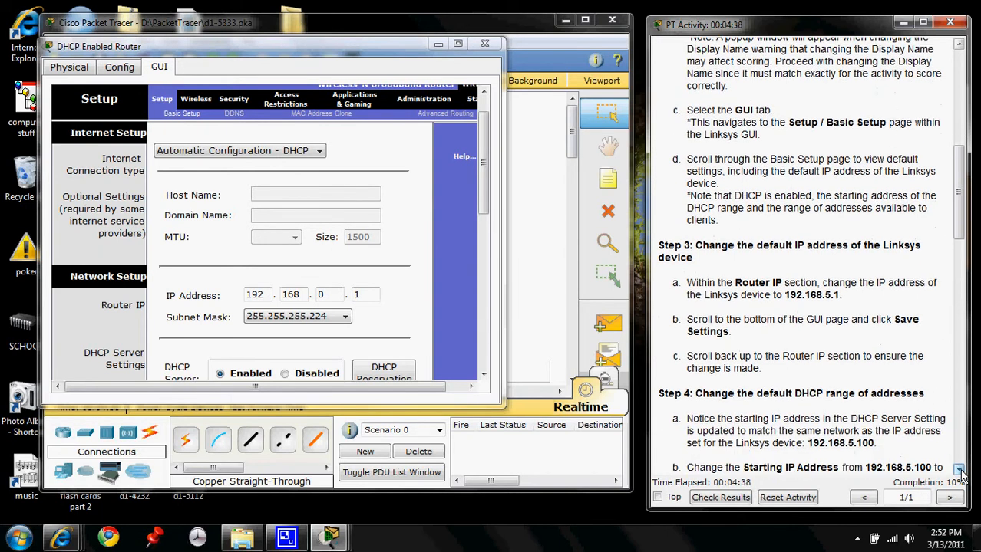
left_click(959, 471)
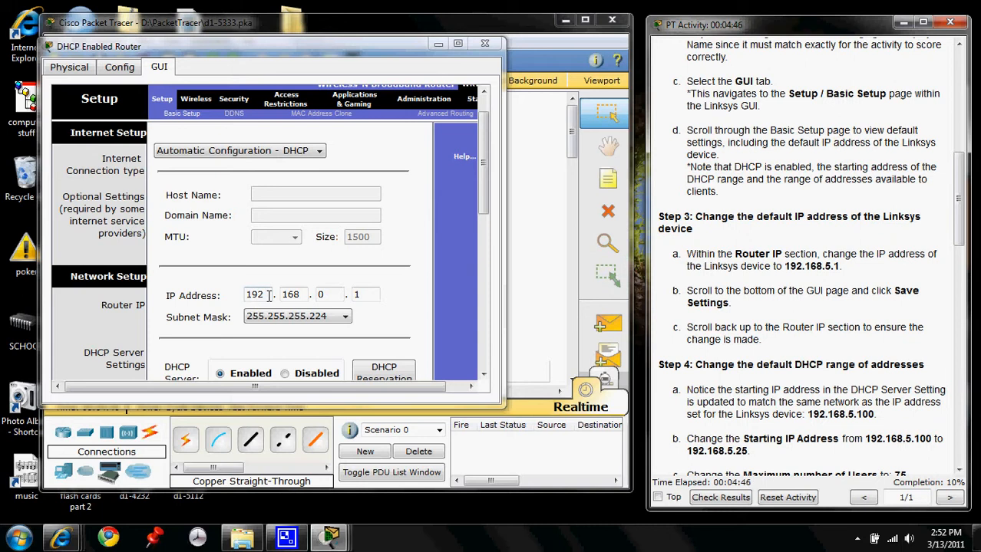
left_click(326, 294)
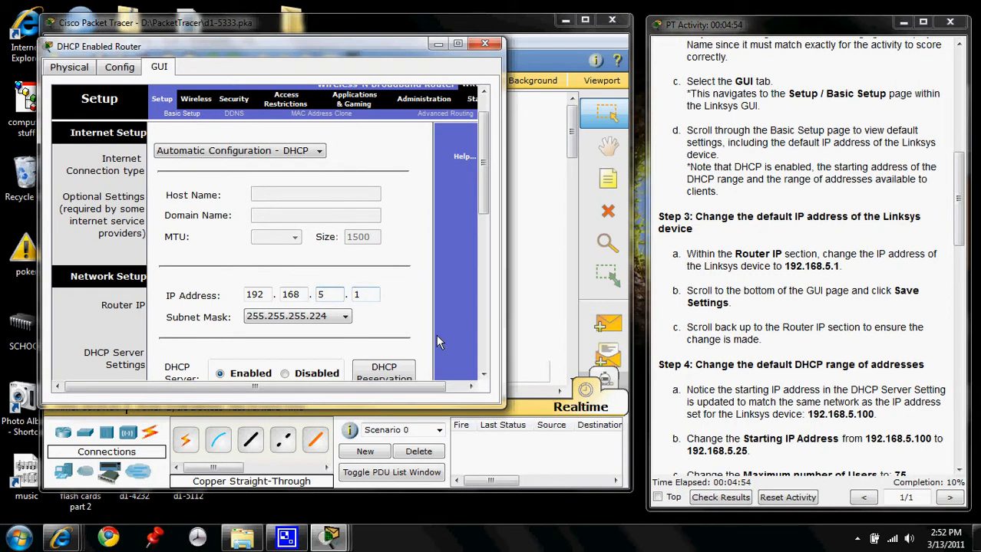
scroll(438, 331, "down", 10)
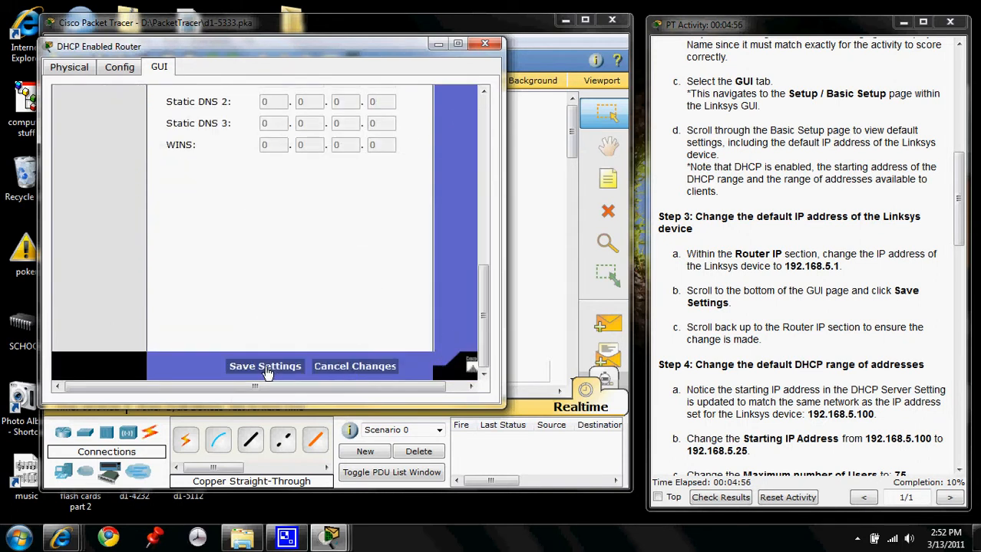
left_click(265, 367)
scroll(452, 303, "up", 7)
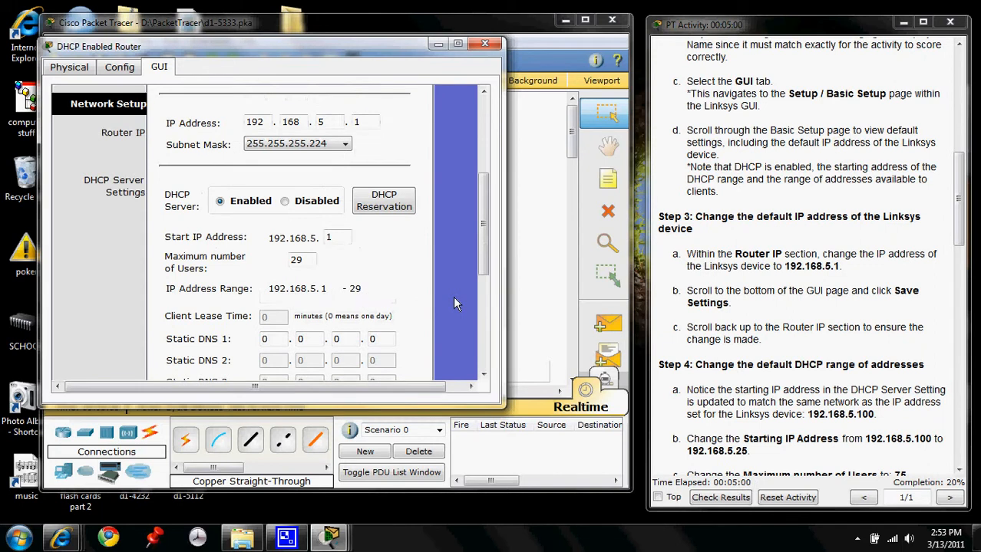
- Check the saved router IP and DHCP settings, and read the Step 4 instructions for changing the DHCP range
scroll(453, 303, "down", 1)
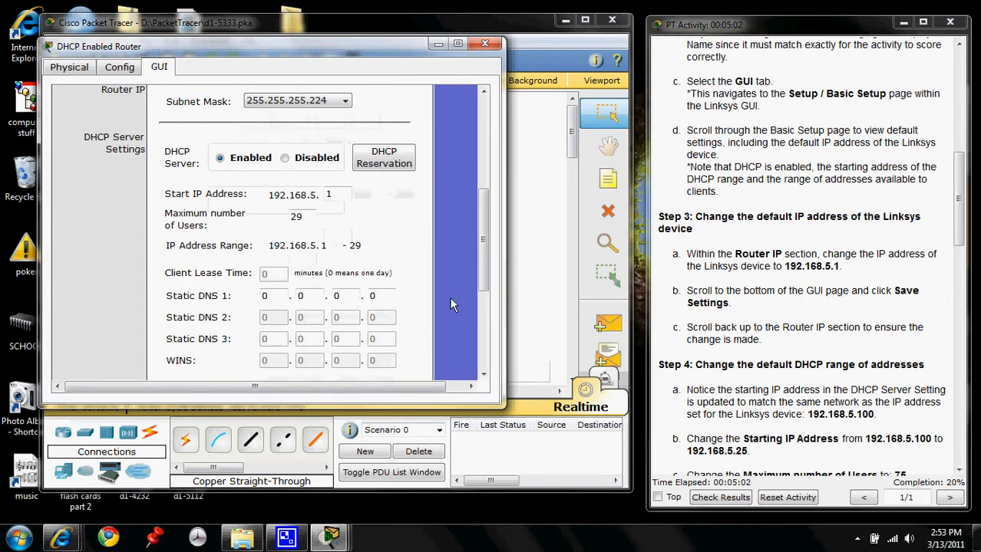
scroll(330, 245, "up", 3)
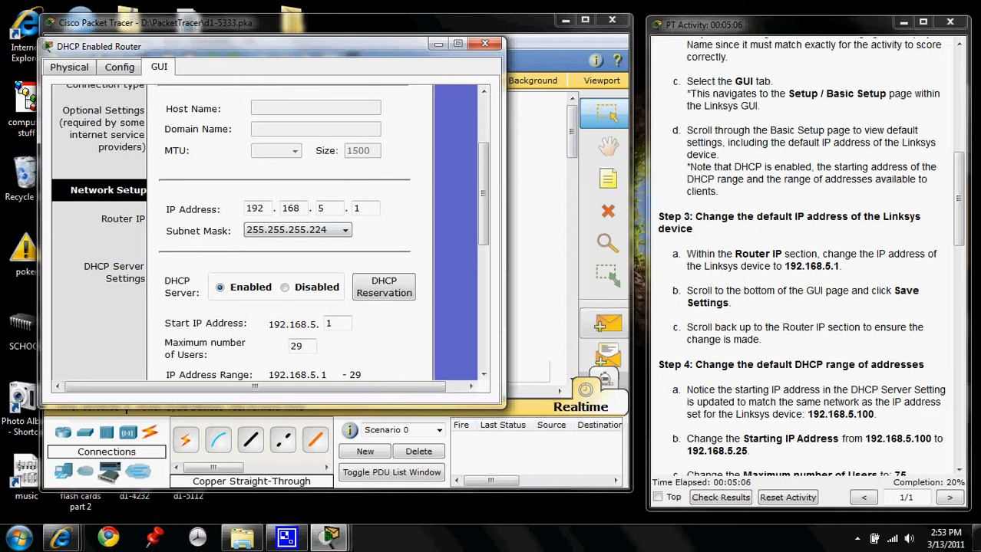
left_click(970, 468)
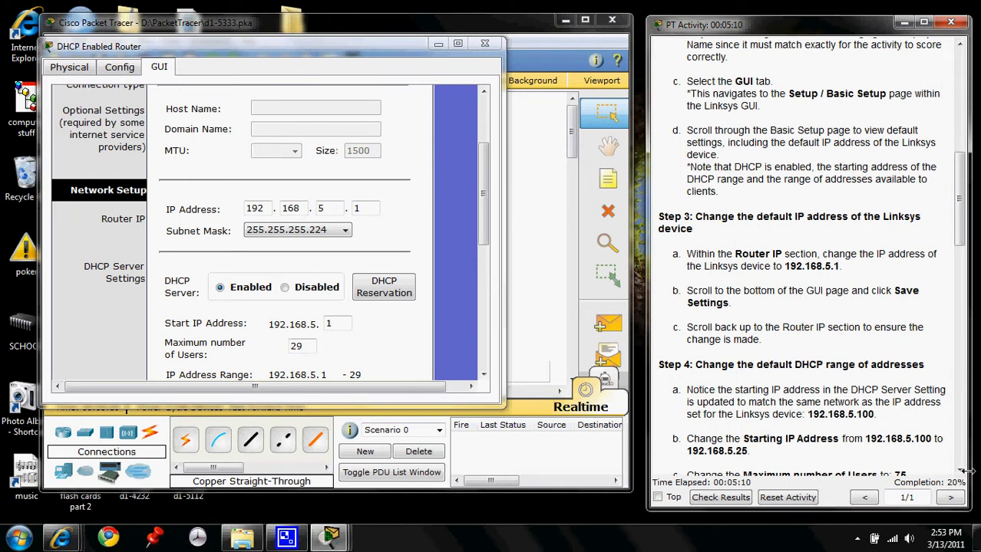
left_click(960, 471)
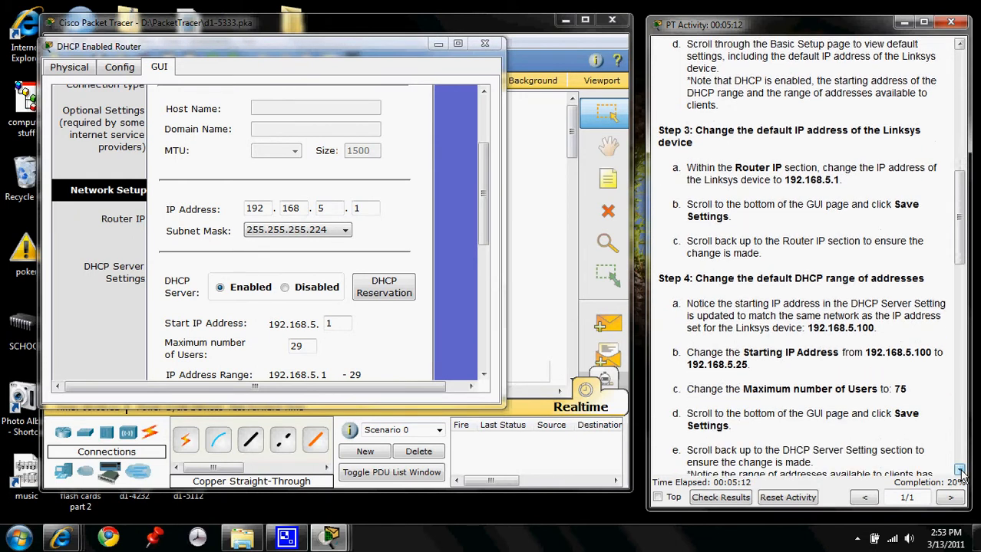
left_click(960, 471)
left_click(960, 471)
left_click(960, 471)
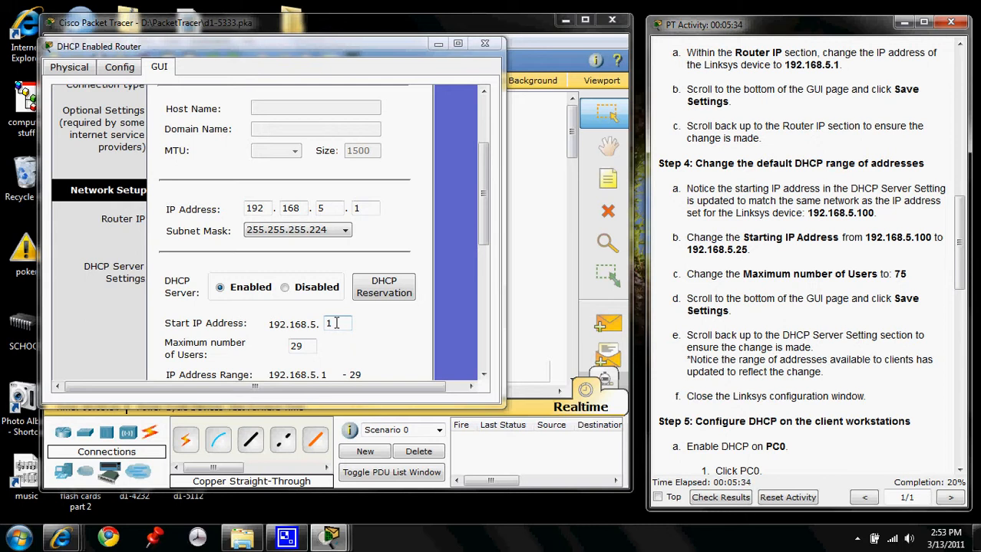
- Set the DHCP start IP address to 192.168.5.25 and the maximum number of users to 75, and save the settings
double_click(331, 323)
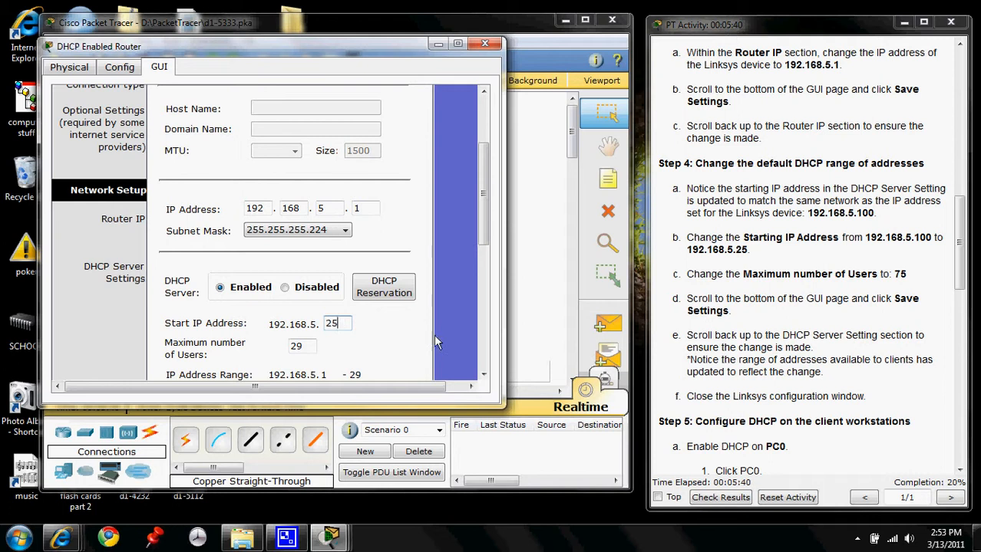
double_click(311, 344)
type("75")
scroll(429, 354, "down", 1)
scroll(414, 353, "down", 6)
left_click(265, 366)
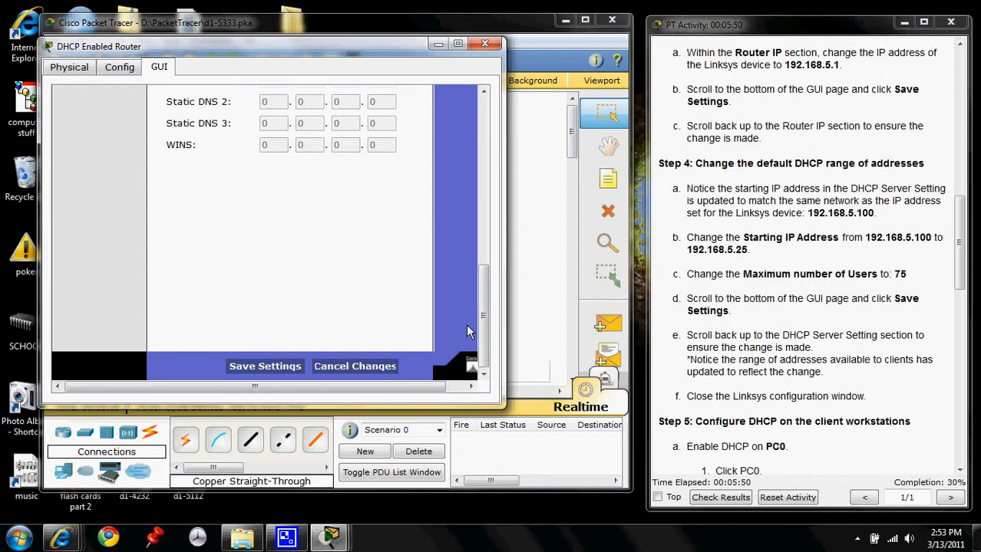
- Try to set the router's maximum number of DHCP users to 75 again and save the settings
scroll(464, 328, "up", 5)
scroll(464, 326, "up", 2)
scroll(463, 326, "down", 2)
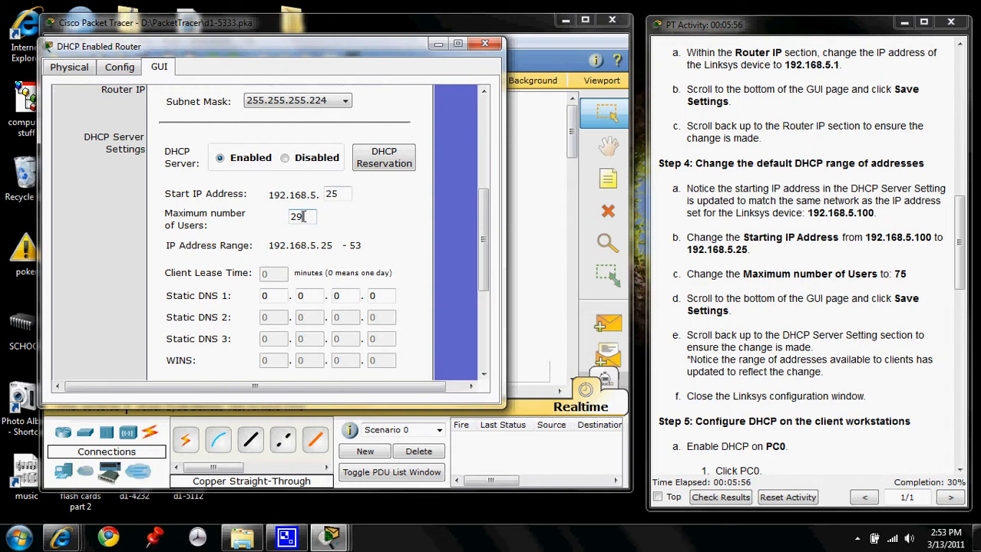
left_click_drag(303, 217, 283, 221)
type("75")
scroll(245, 287, "down", 3)
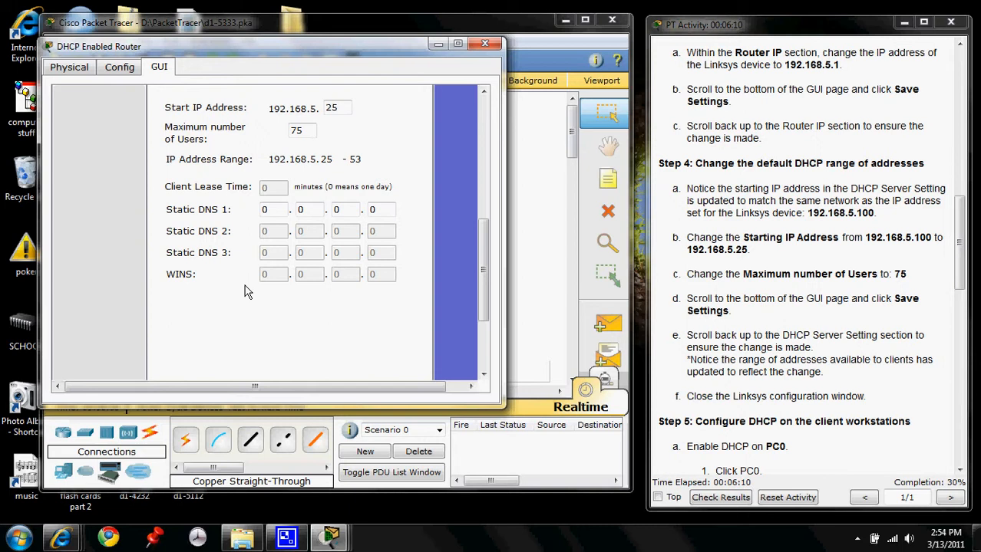
scroll(245, 284, "down", 5)
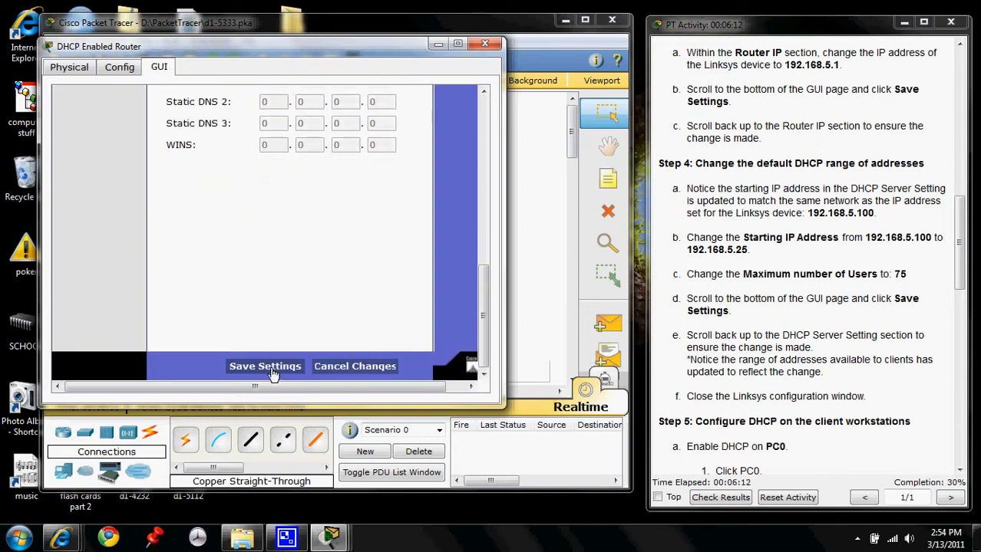
left_click(270, 368)
scroll(427, 270, "up", 5)
scroll(428, 270, "up", 1)
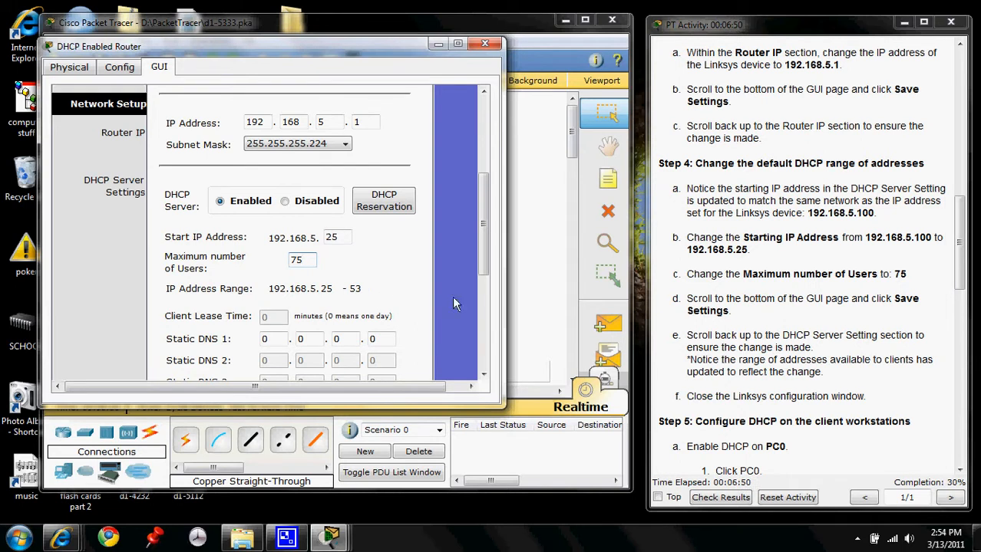
- Save the router settings once more, check the DHCP Server Settings section and close the router's configuration window
scroll(746, 335, "down", 3)
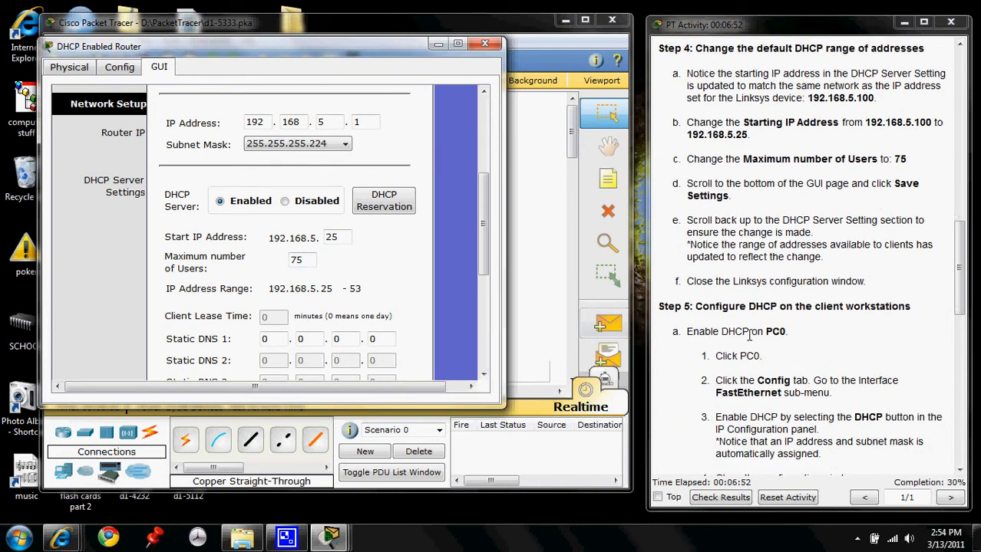
scroll(376, 326, "down", 5)
scroll(376, 325, "down", 2)
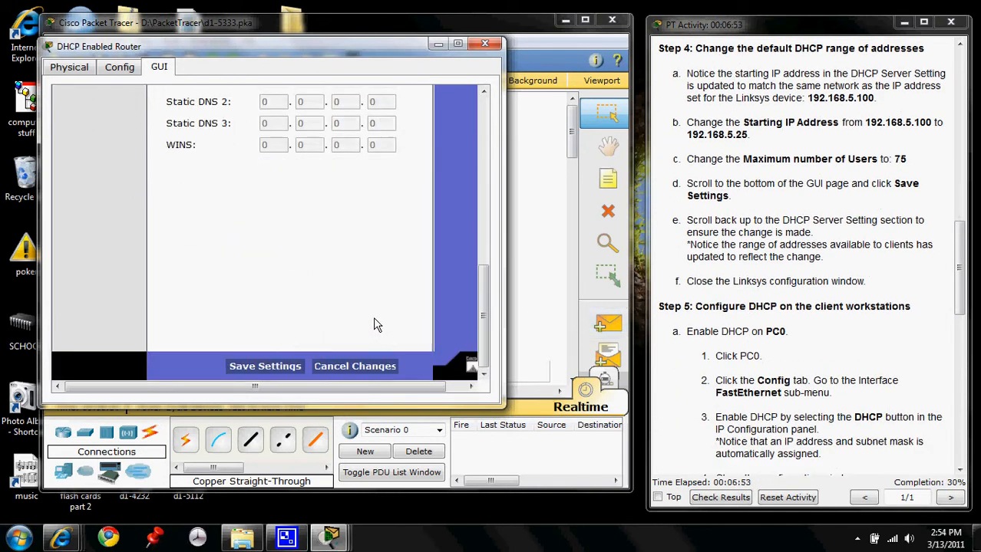
left_click(256, 368)
scroll(416, 322, "up", 3)
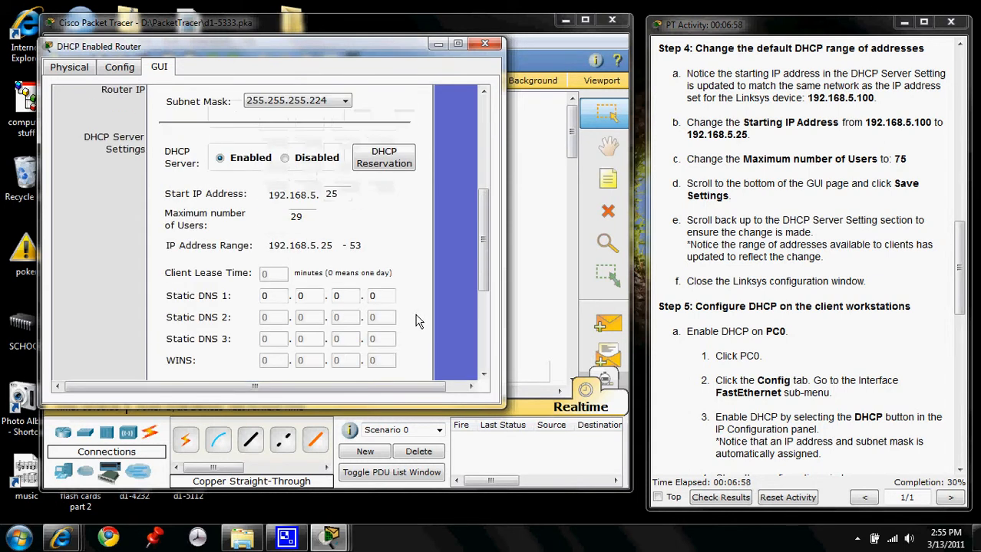
scroll(418, 321, "up", 2)
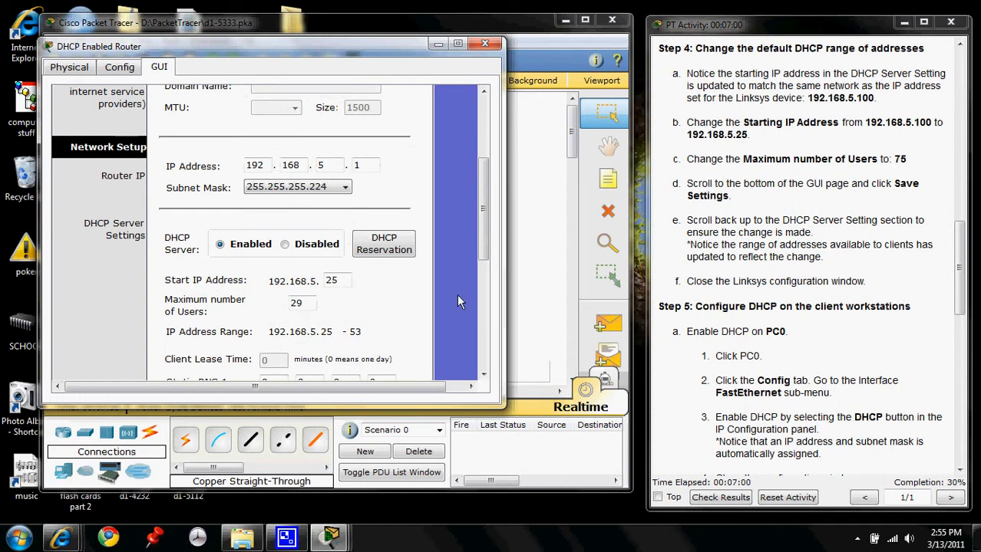
scroll(458, 298, "down", 2)
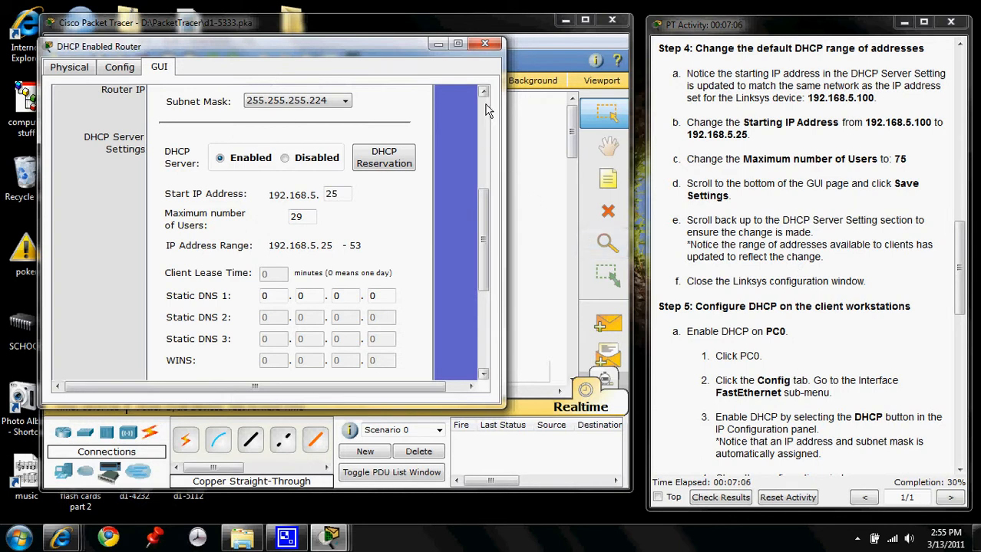
left_click(485, 44)
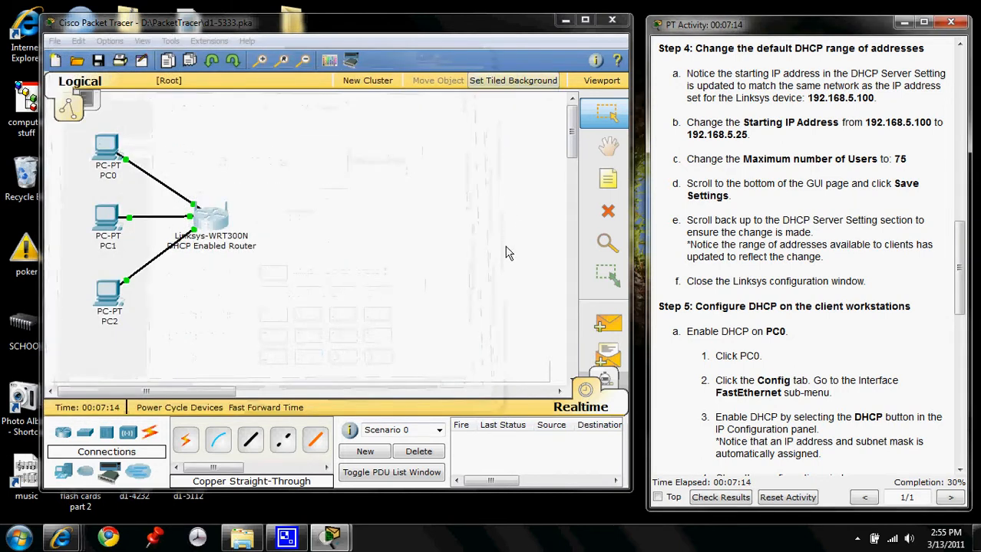
- Enable DHCP in the IP configuration of PC0's FastEthernet interface and close PC0's configuration window
scroll(504, 268, "down", 2)
scroll(931, 322, "down", 2)
scroll(930, 322, "down", 1)
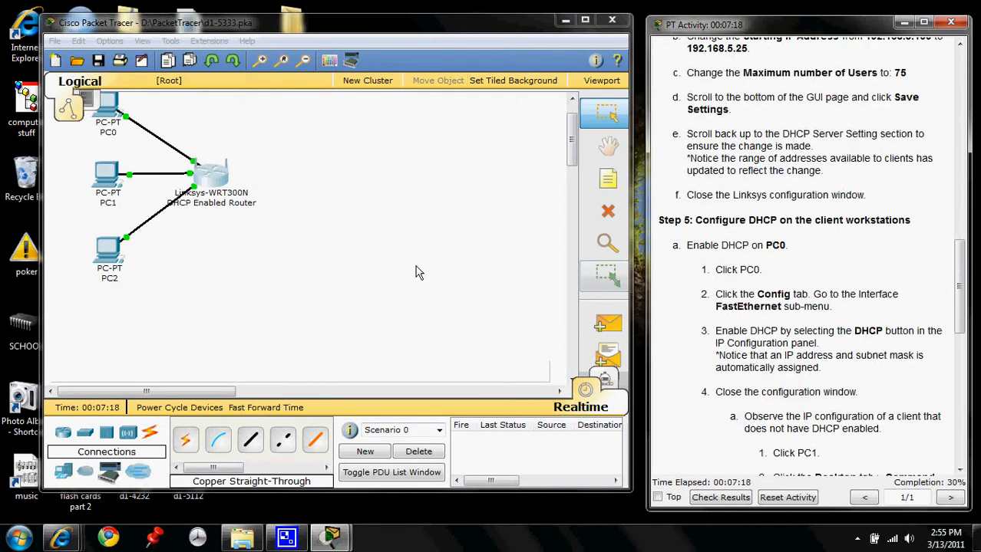
scroll(419, 271, "up", 2)
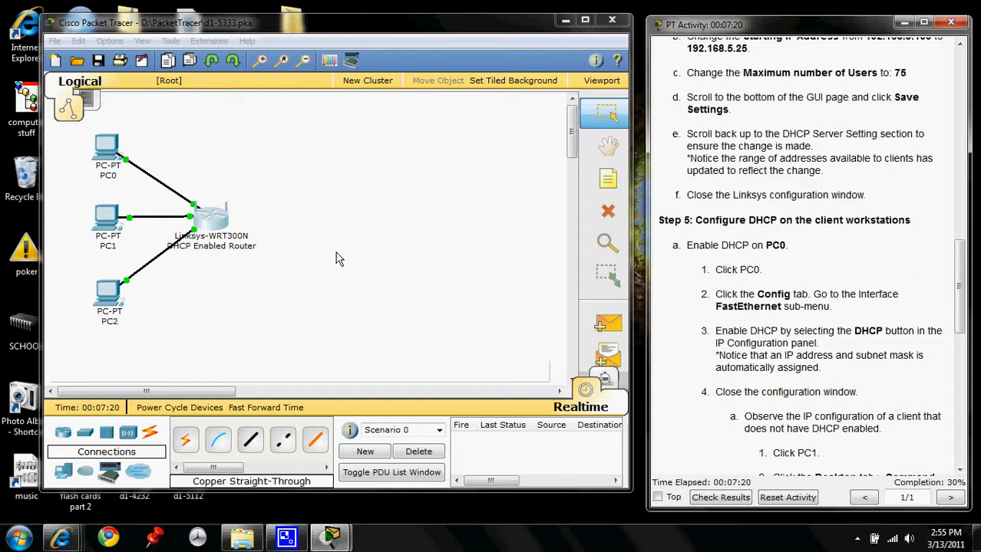
left_click(105, 151)
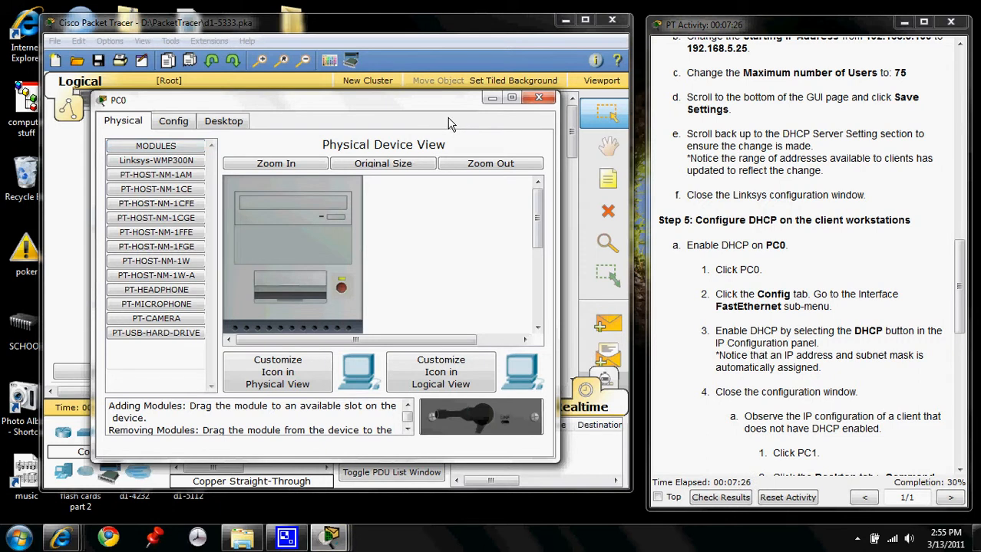
left_click(171, 127)
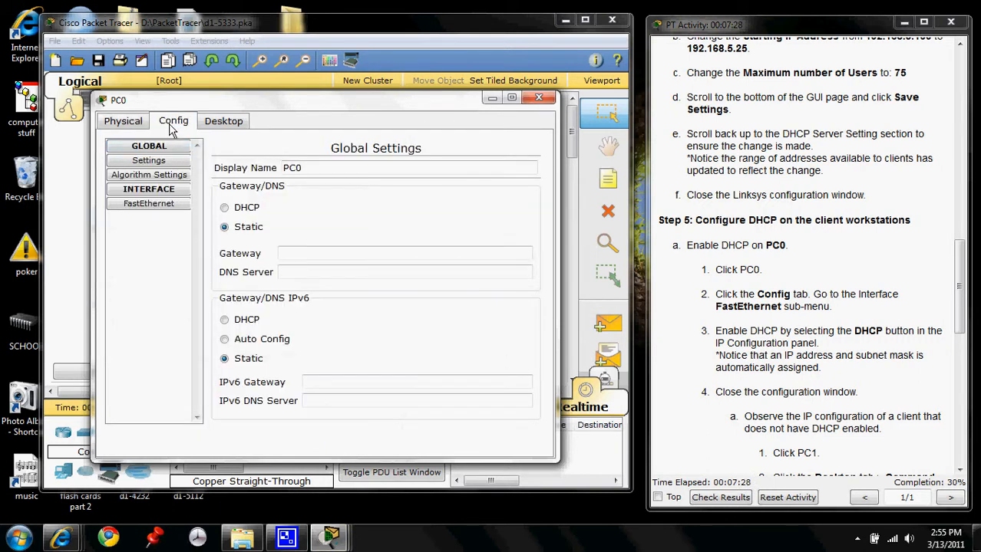
left_click(146, 205)
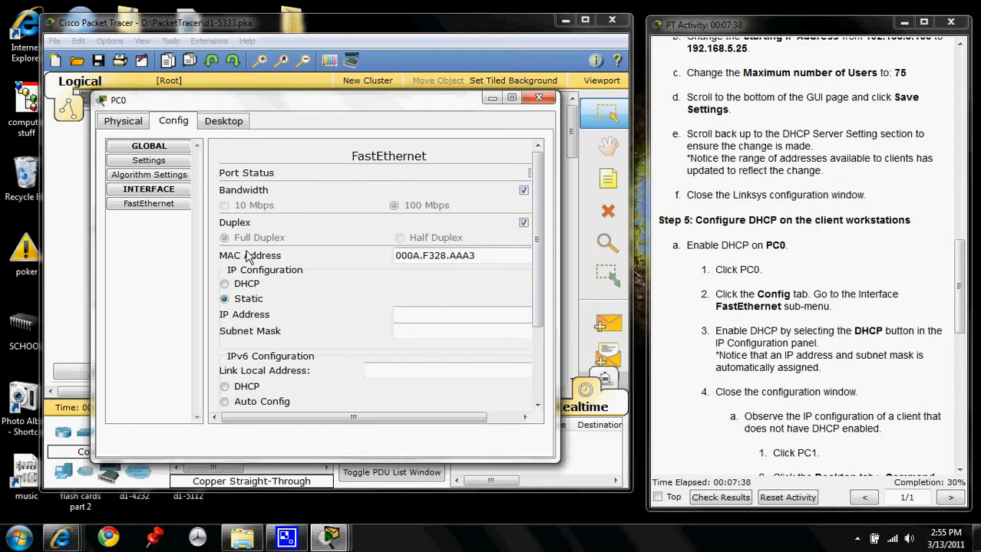
left_click(225, 284)
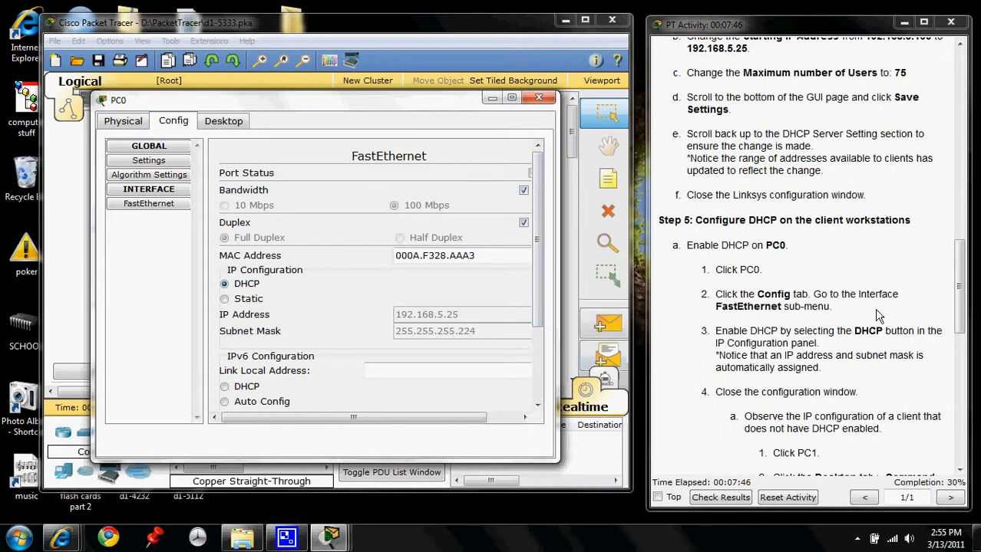
left_click_drag(965, 290, 965, 338)
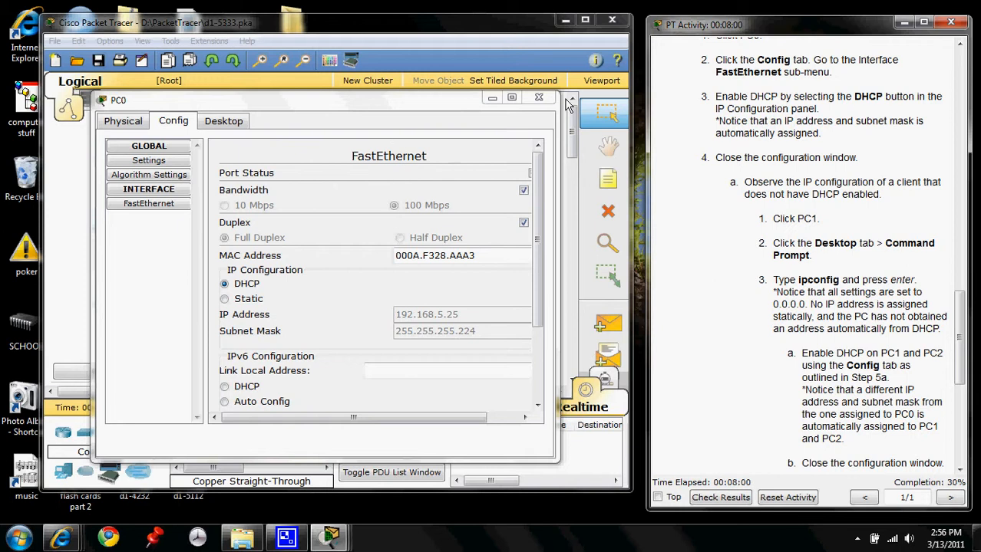
left_click(539, 96)
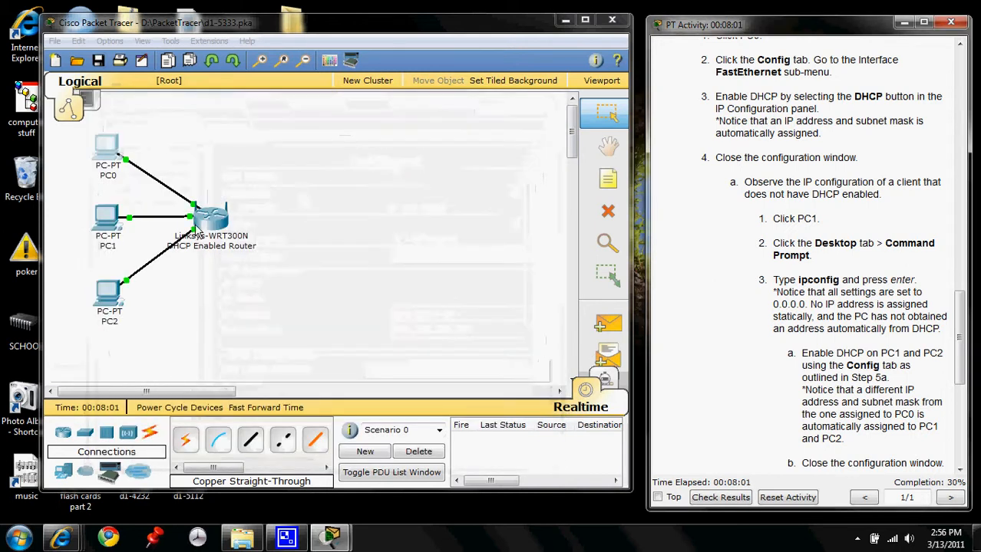
- Open the Command Prompt on PC1
left_click(110, 225)
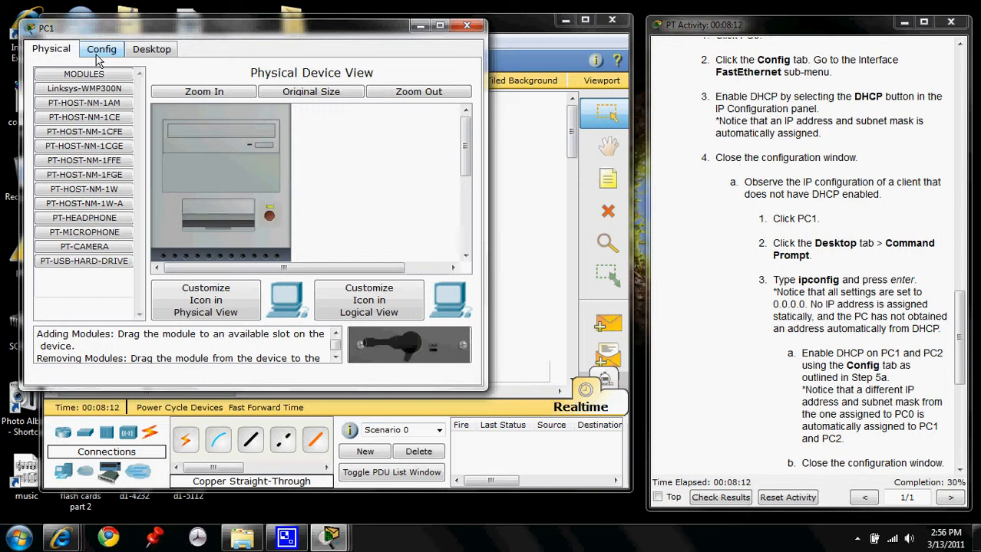
left_click(153, 52)
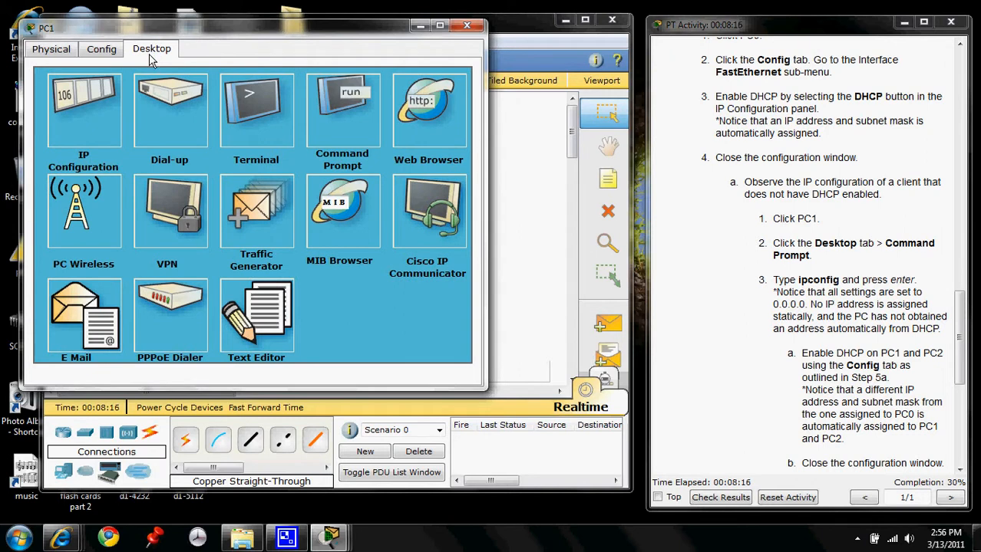
left_click(333, 119)
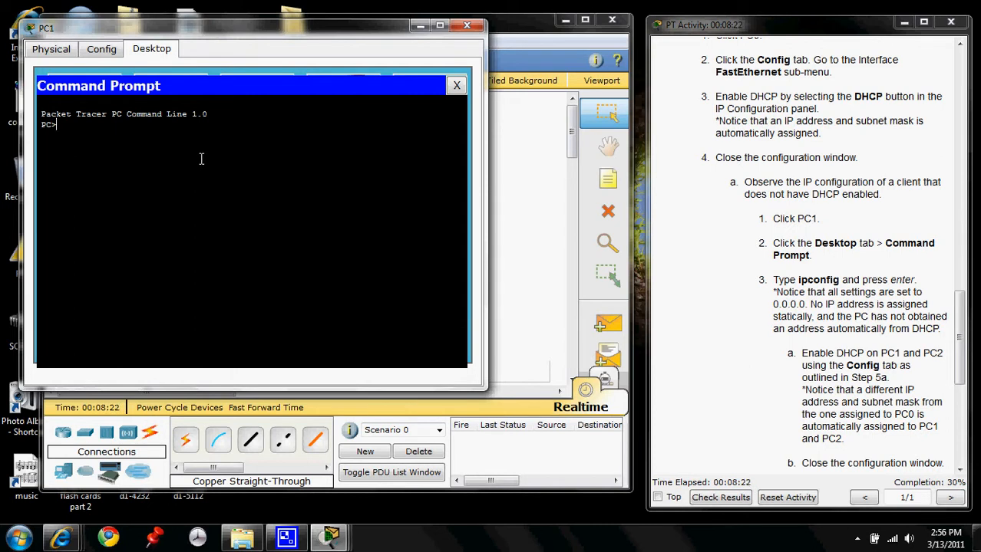
type("ipcofig")
key("Return")
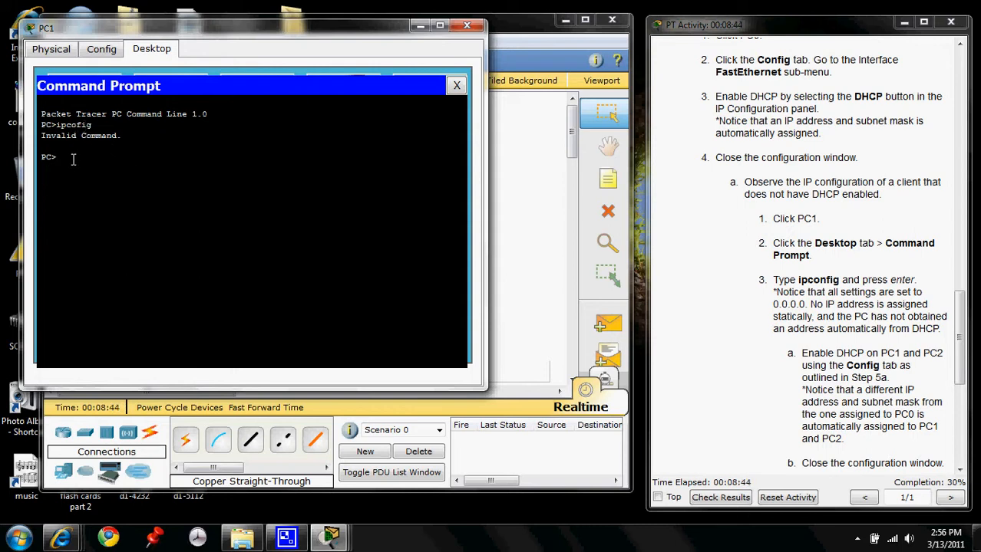
- Run ipconfig on PC1 to view its IP configuration before DHCP is enabled, and close the PC1 window
type("ipconfig")
key("Return")
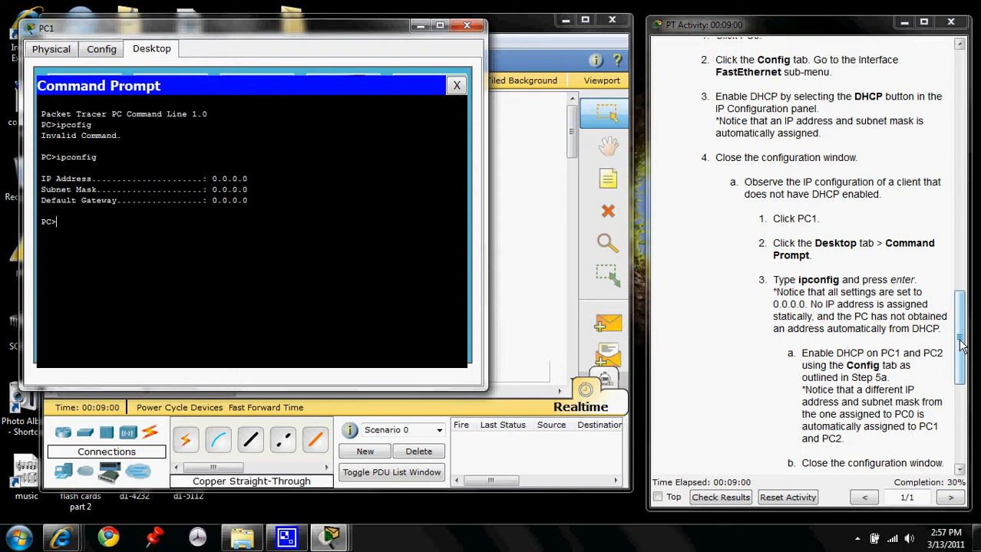
scroll(961, 345, "down", 4)
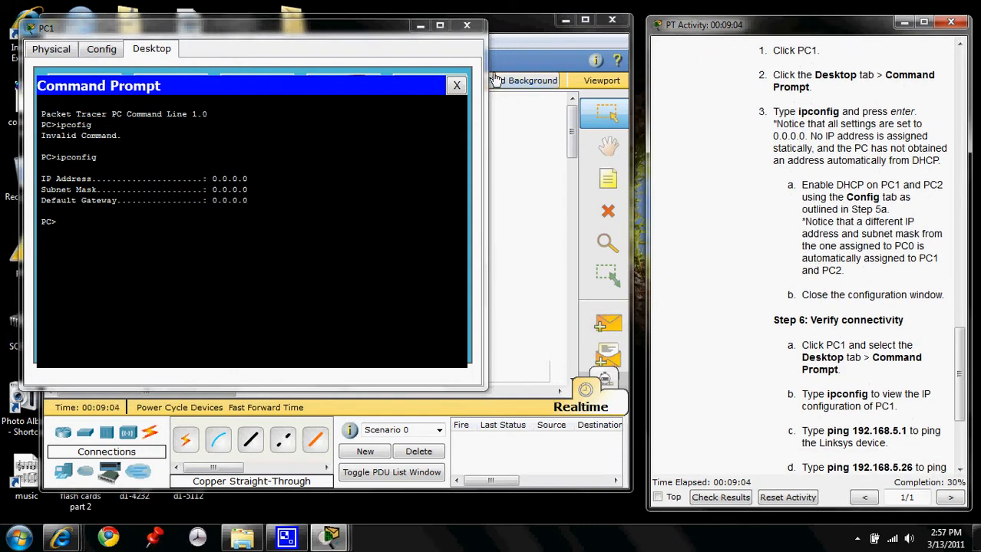
left_click(475, 29)
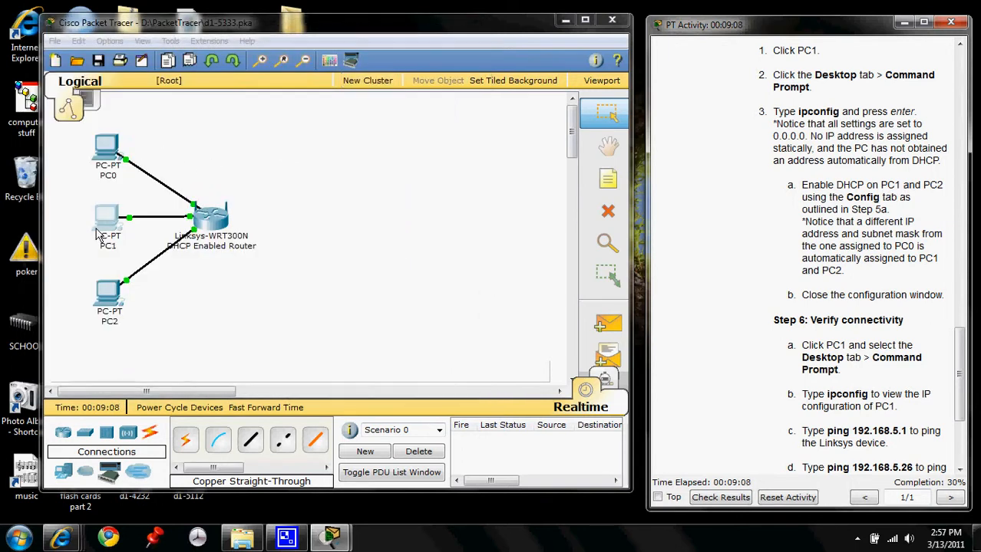
- Enable DHCP in the IP configuration of PC1's FastEthernet interface and close PC1's configuration window
left_click(106, 221)
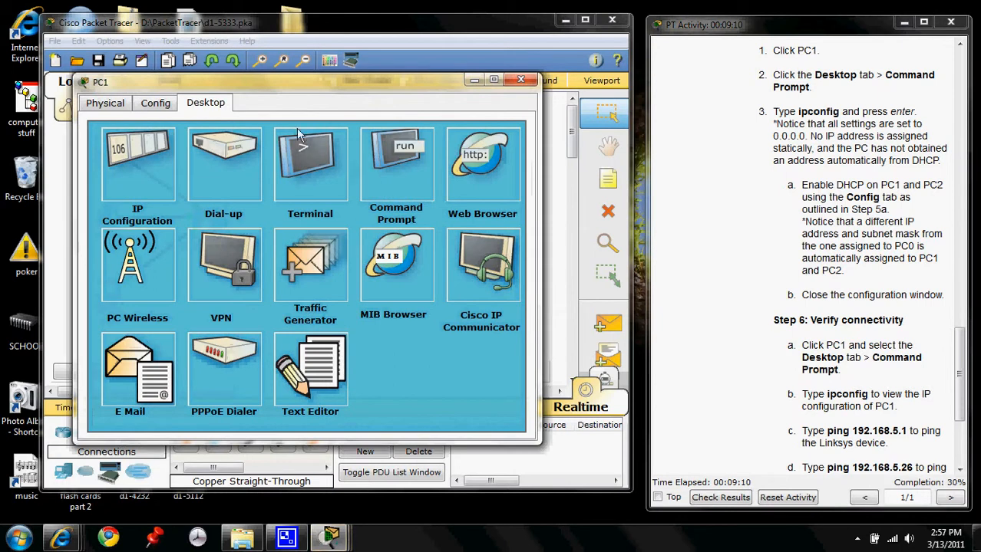
left_click(151, 105)
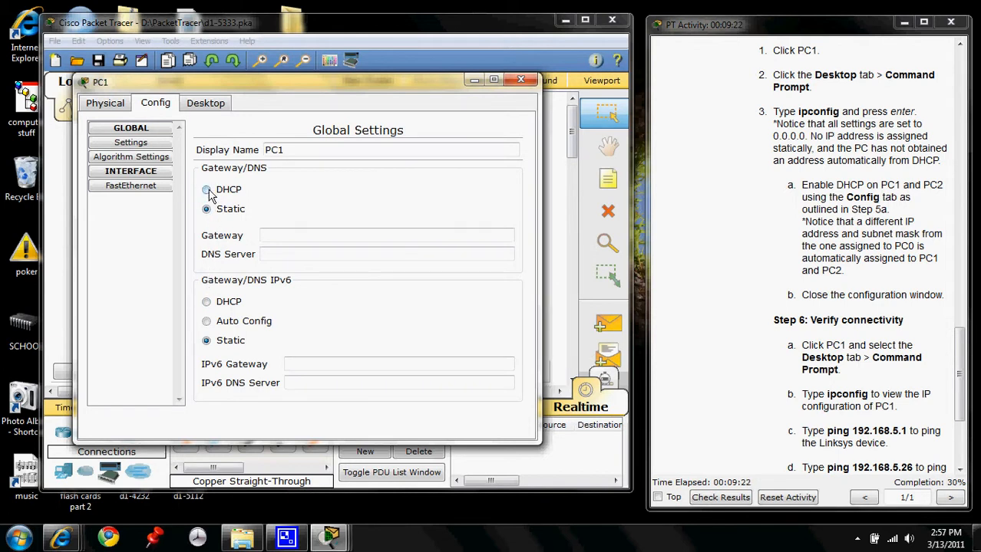
left_click(140, 187)
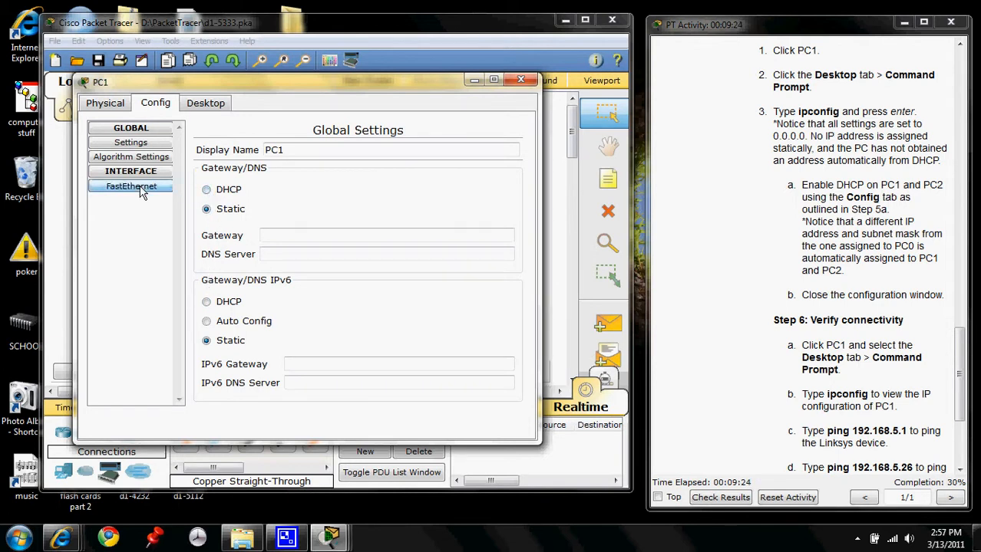
left_click(208, 266)
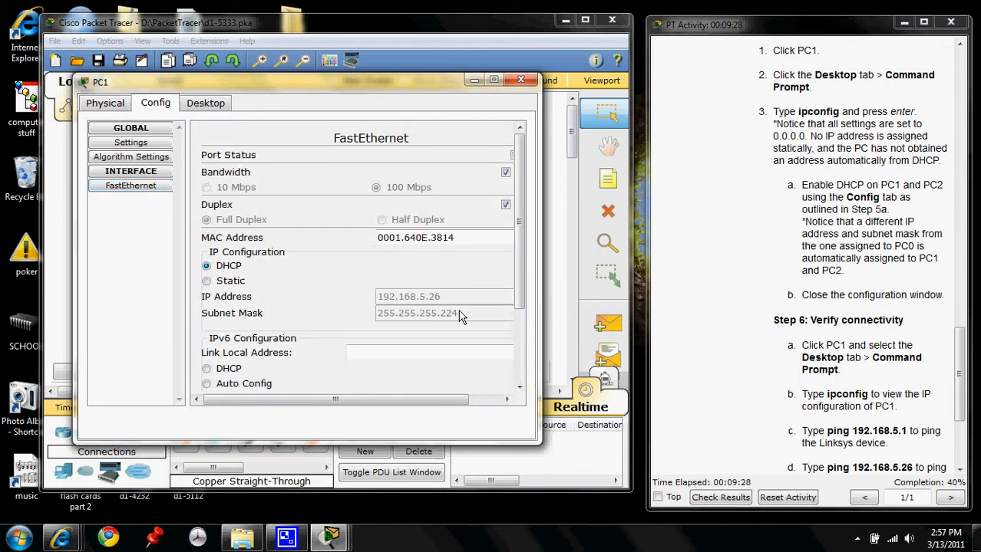
left_click(532, 82)
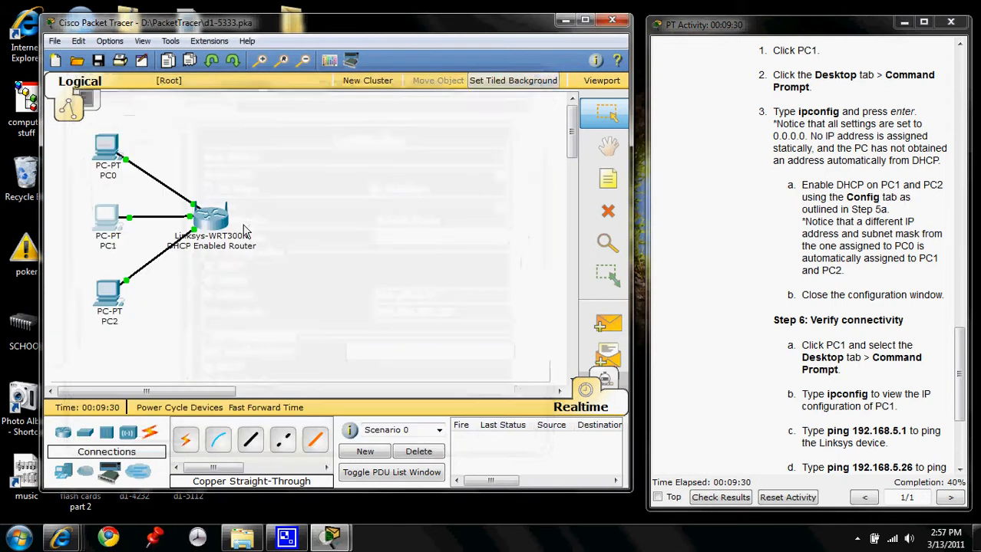
- Enable DHCP in the IP configuration of PC2's FastEthernet interface and close PC2's configuration window
left_click(105, 299)
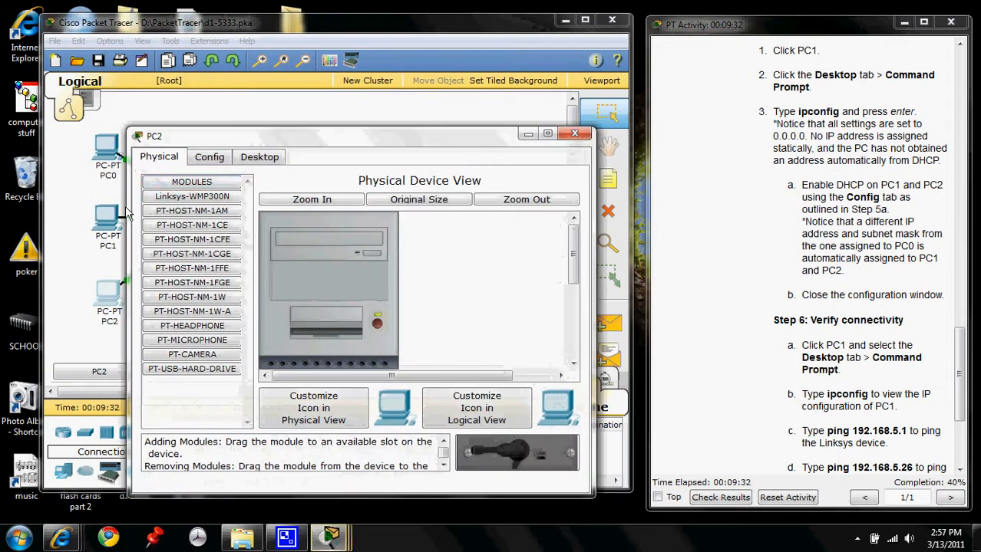
left_click(220, 160)
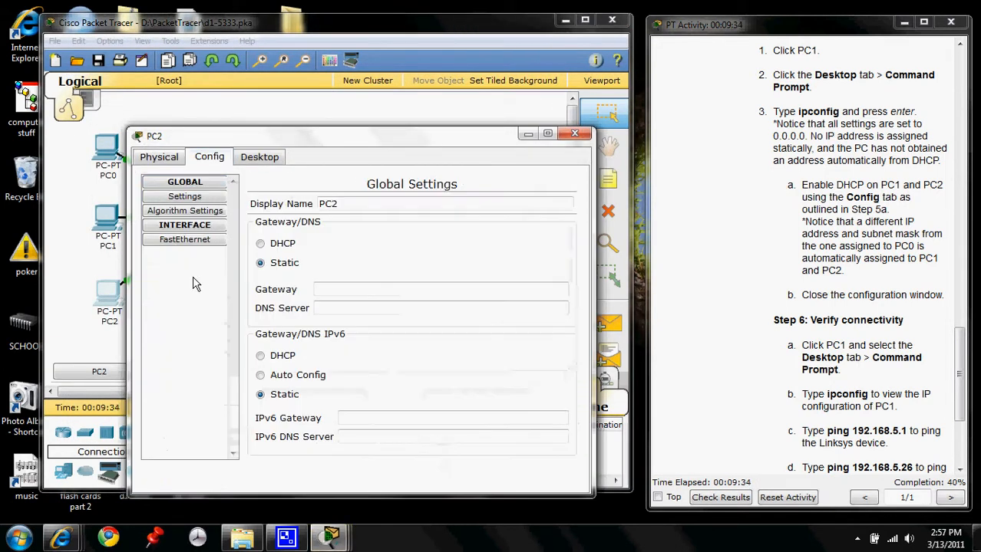
left_click(183, 239)
left_click(262, 320)
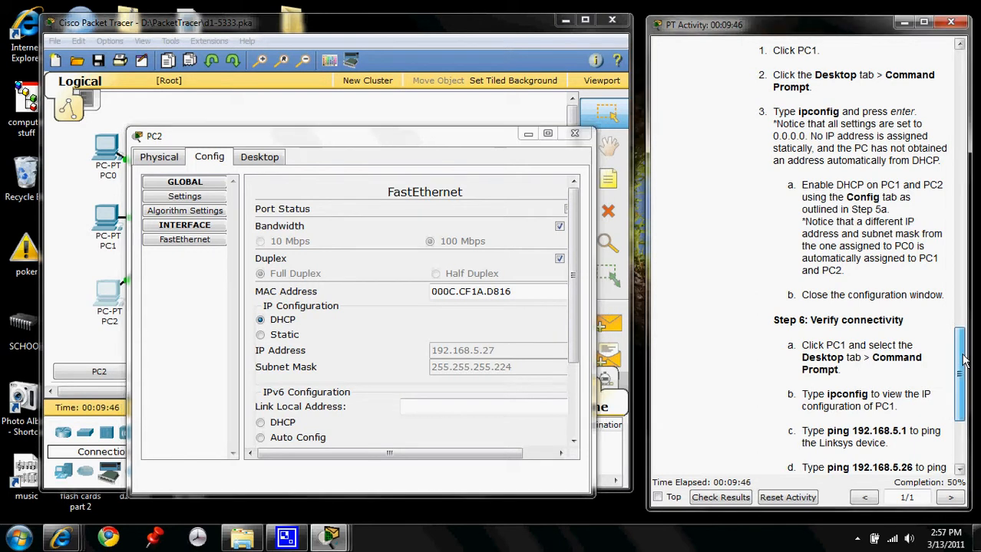
left_click_drag(966, 361, 974, 399)
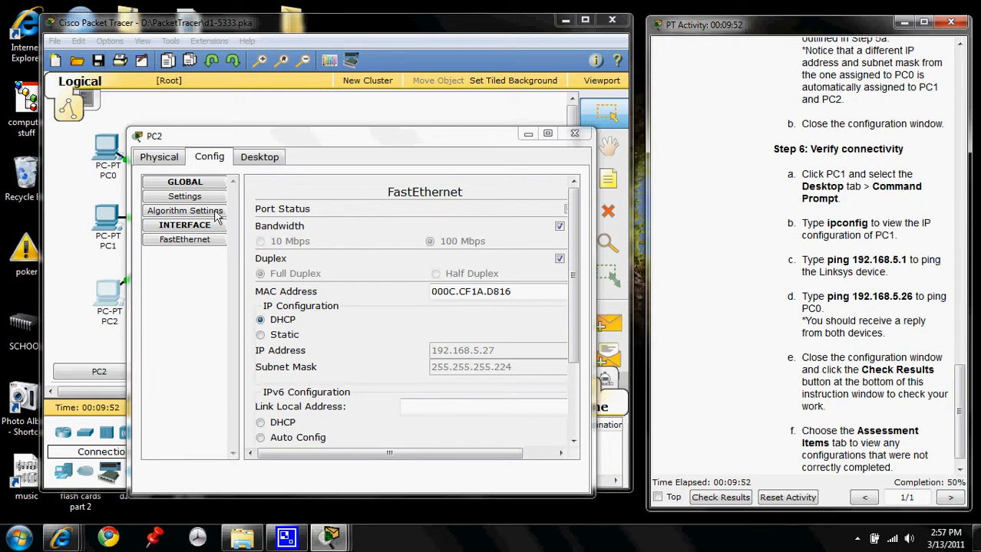
left_click(576, 135)
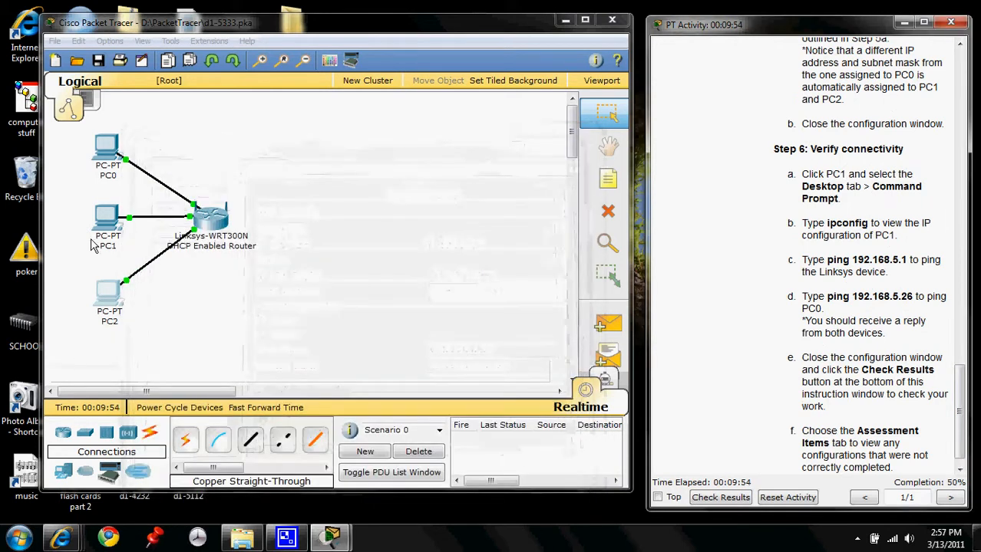
- Open the Command Prompt on PC1 and ping the Linksys router at 192.168.5.1
left_click(108, 215)
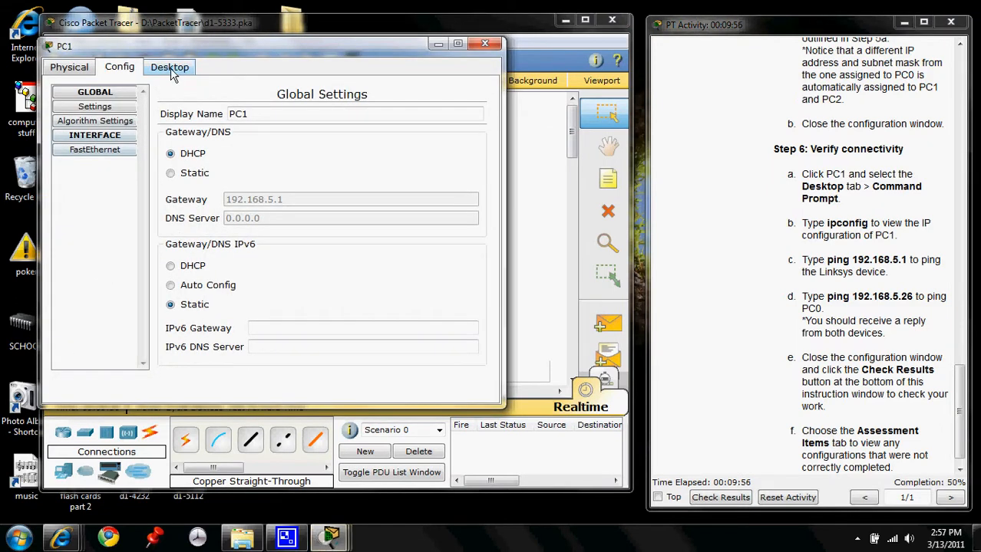
left_click(169, 67)
left_click(356, 132)
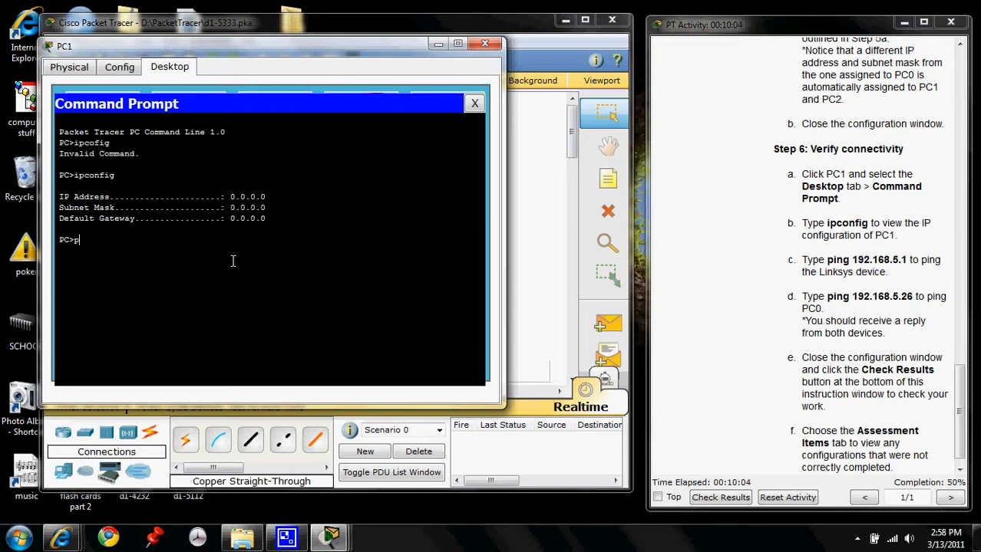
type("ping 192.168")
type(".168.")
type("5.1")
key("Return")
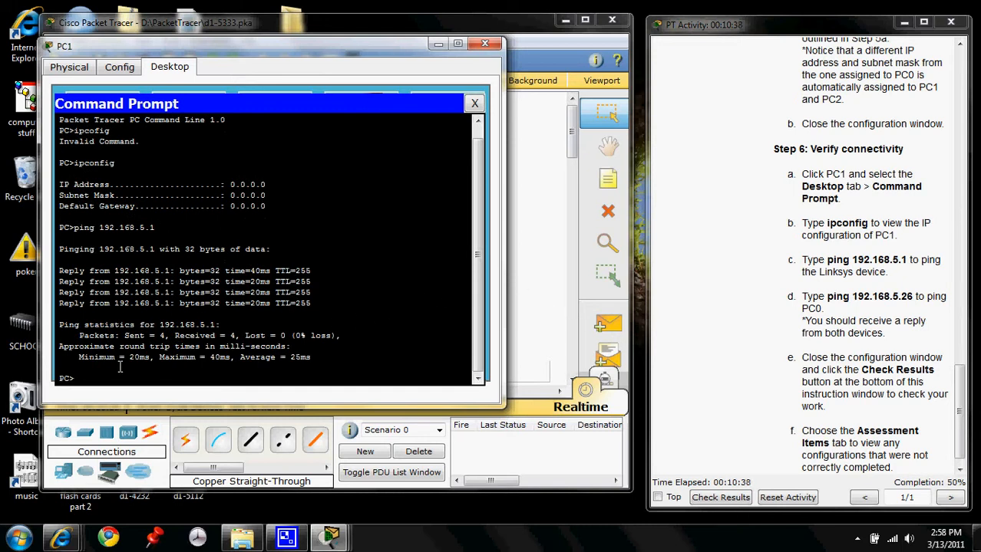
- Ping 192.168.5.26 from PC1's Command Prompt
type("pin")
type("g 192.168.5.26")
key("Return")
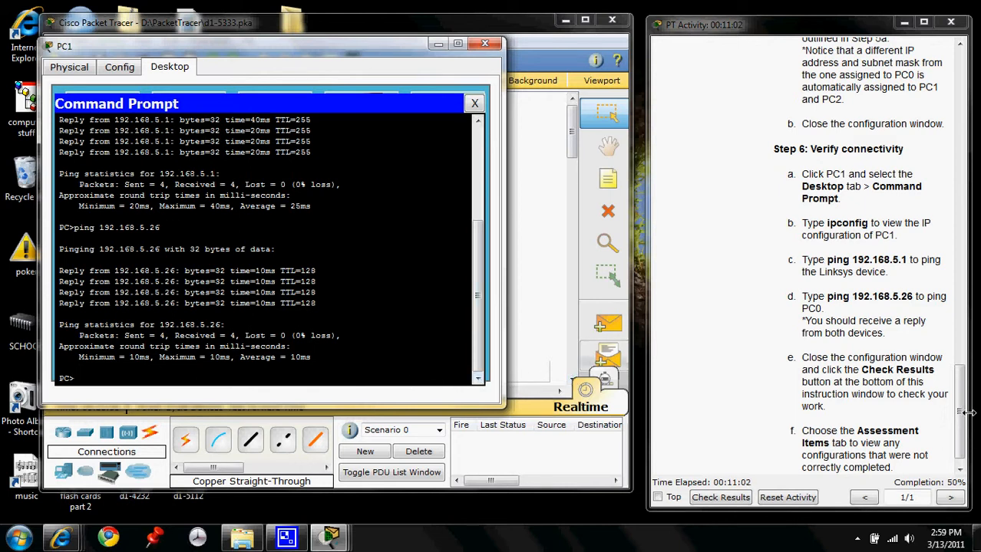
- Check the activity results, close the PC1 window, review the assessment items and connectivity tests, and close the results
left_click_drag(960, 409, 962, 439)
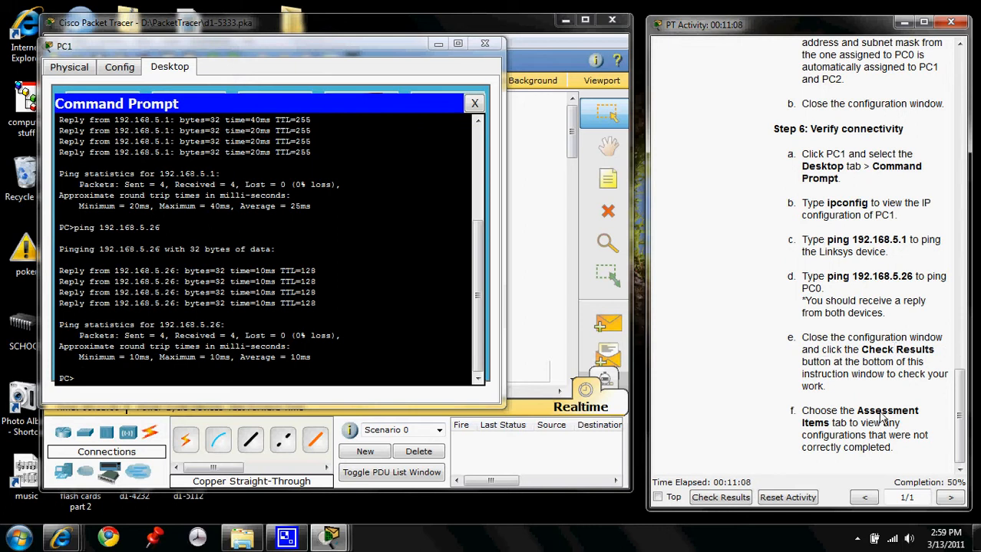
left_click(721, 497)
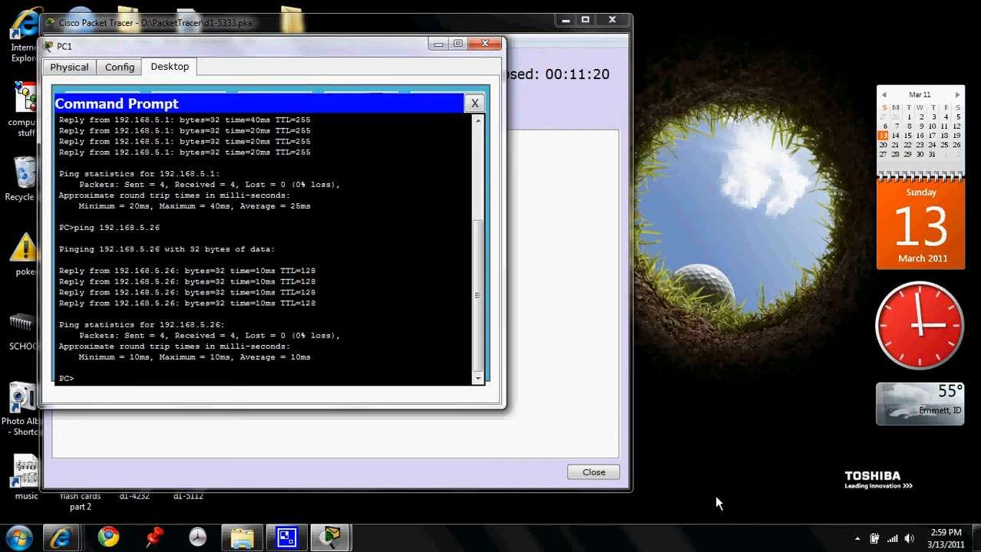
left_click(484, 44)
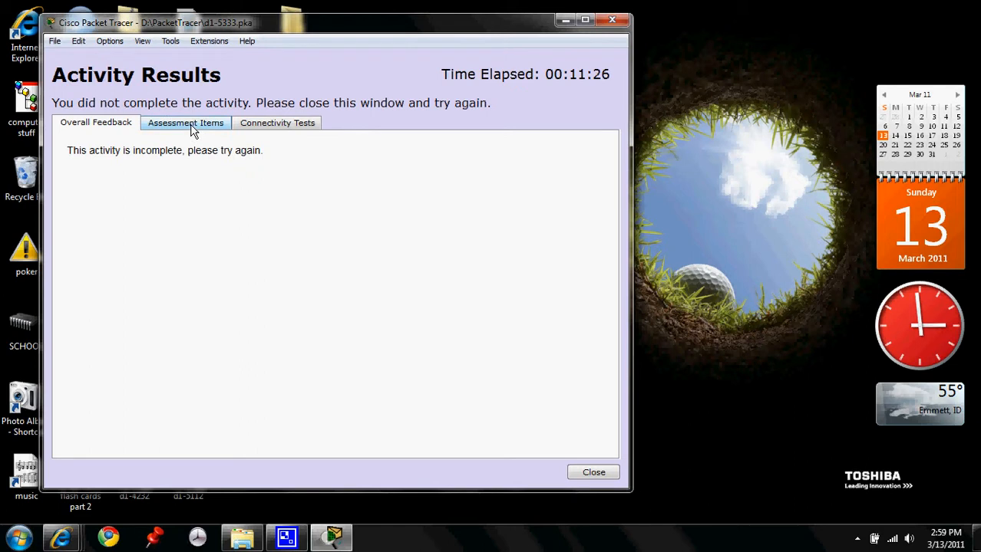
left_click(192, 129)
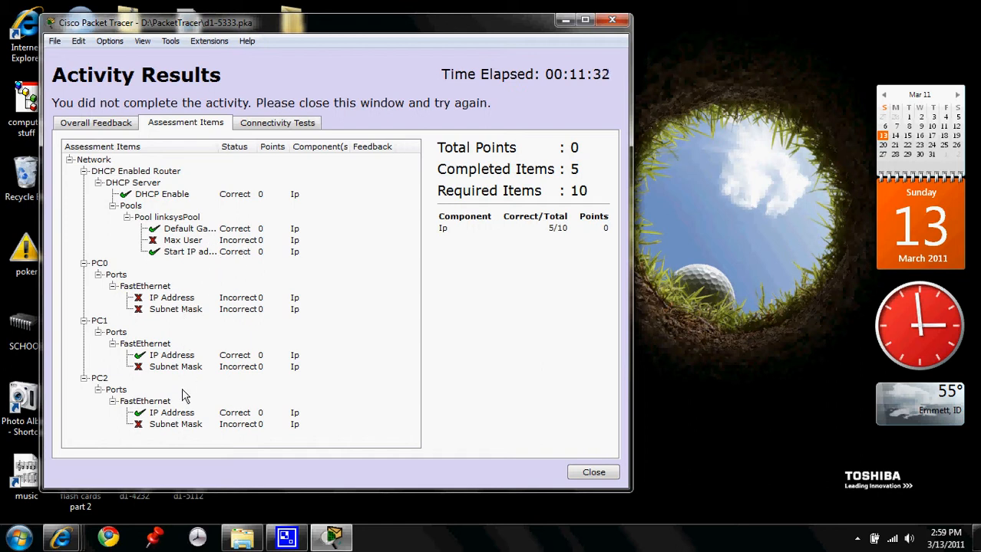
left_click(284, 127)
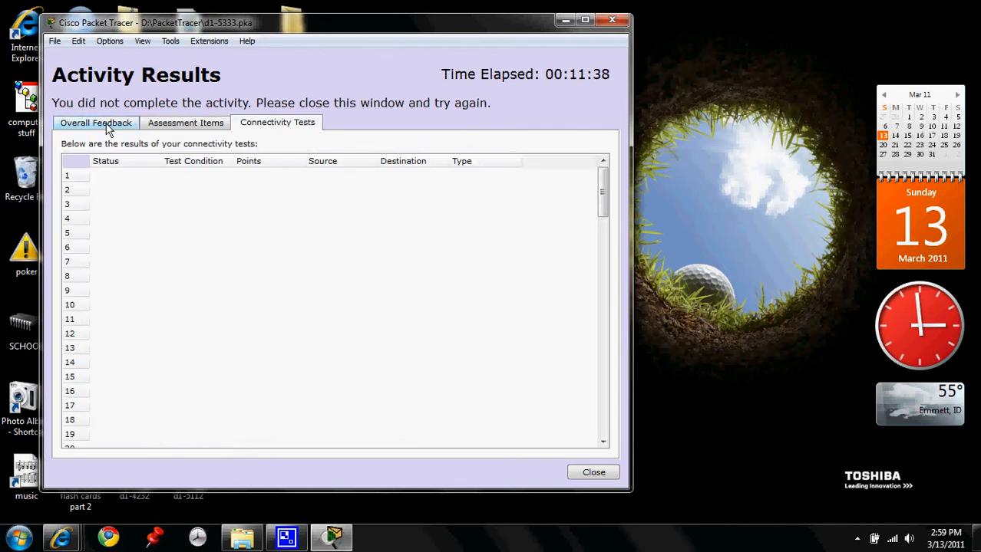
left_click(612, 23)
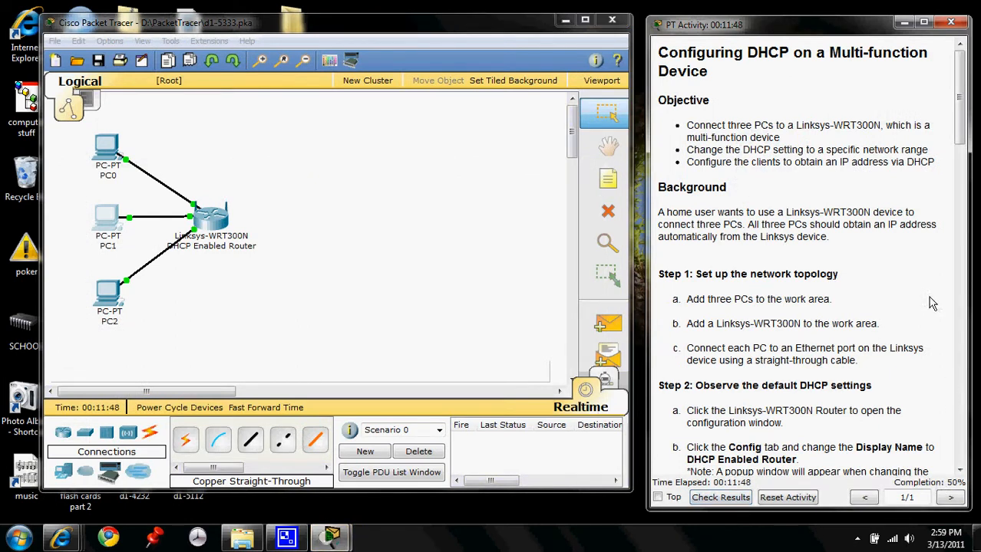
- Reread the activity instructions from the network topology setup through the connectivity verification in Step 6
left_click_drag(959, 124, 959, 447)
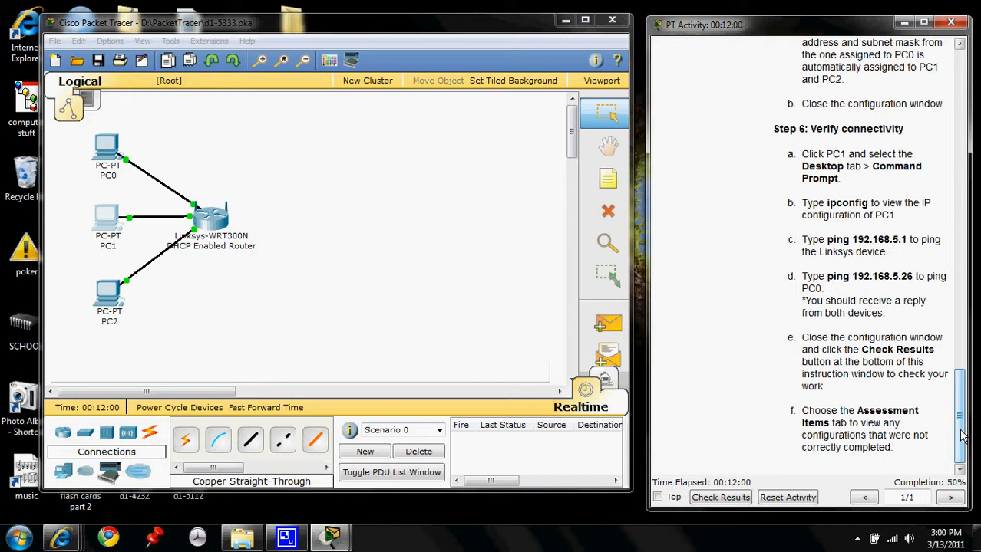
left_click_drag(962, 435, 919, 131)
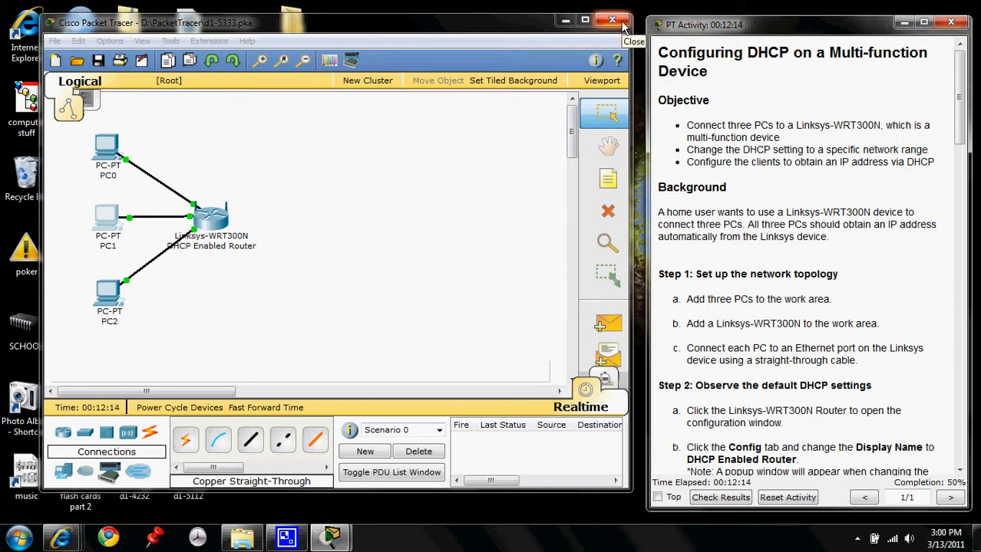
scroll(912, 288, "down", 1)
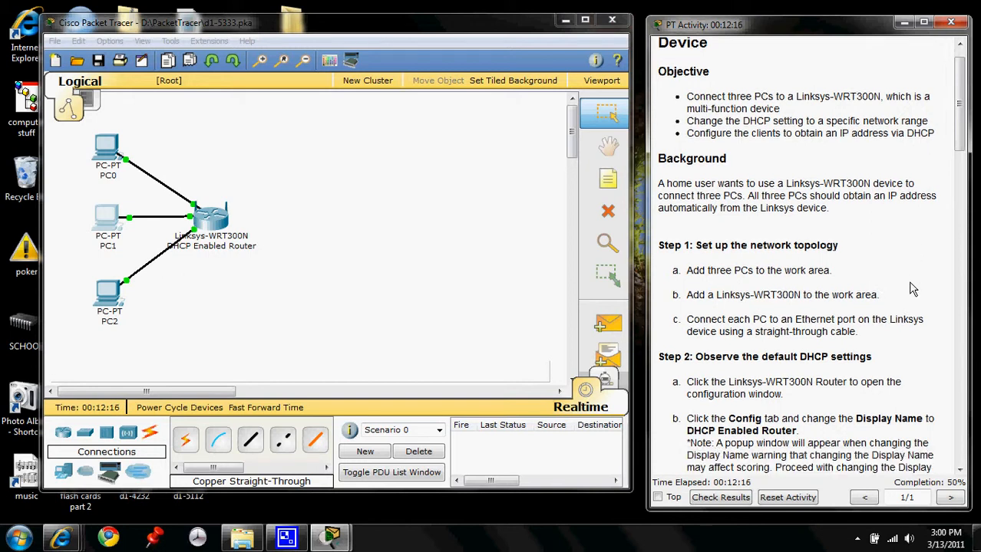
scroll(911, 288, "down", 6)
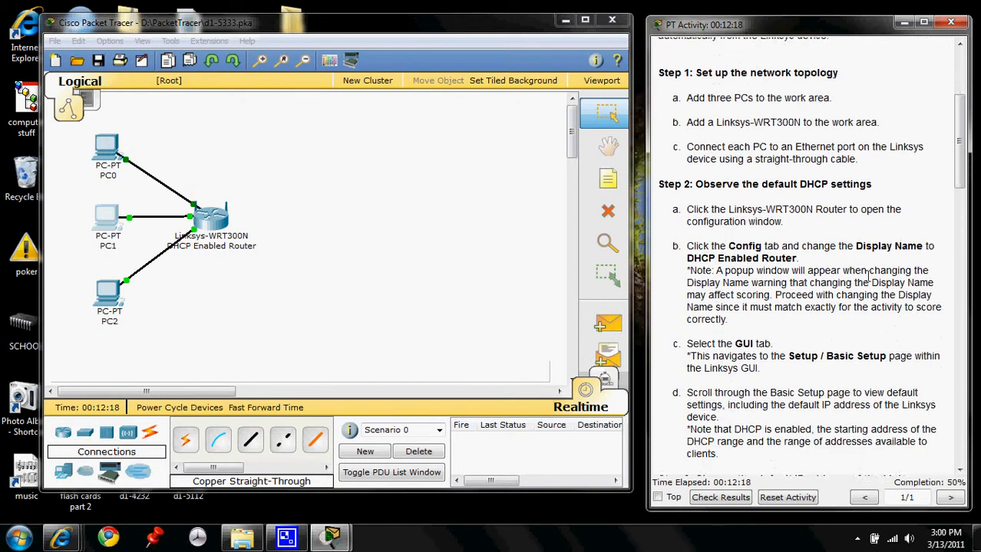
scroll(869, 276, "down", 3)
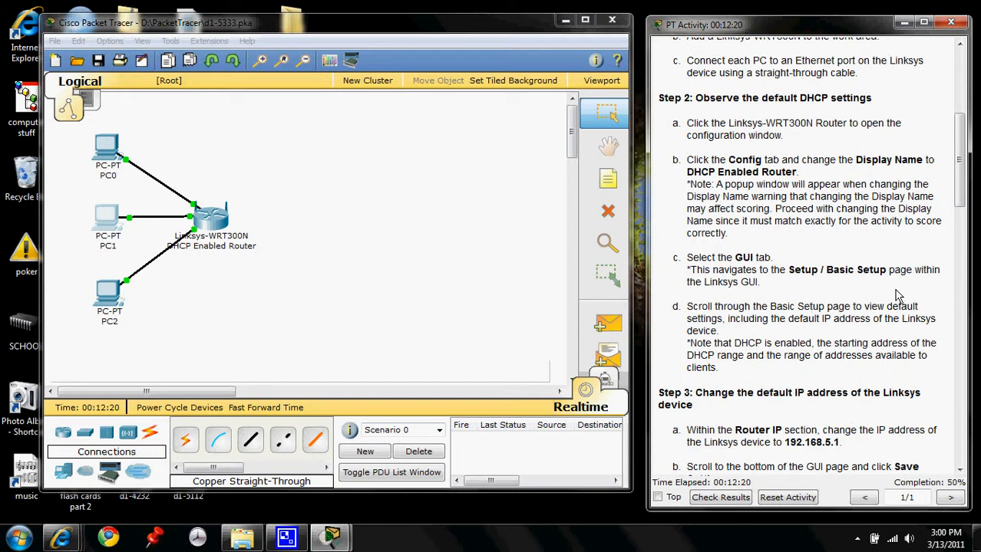
scroll(897, 295, "down", 4)
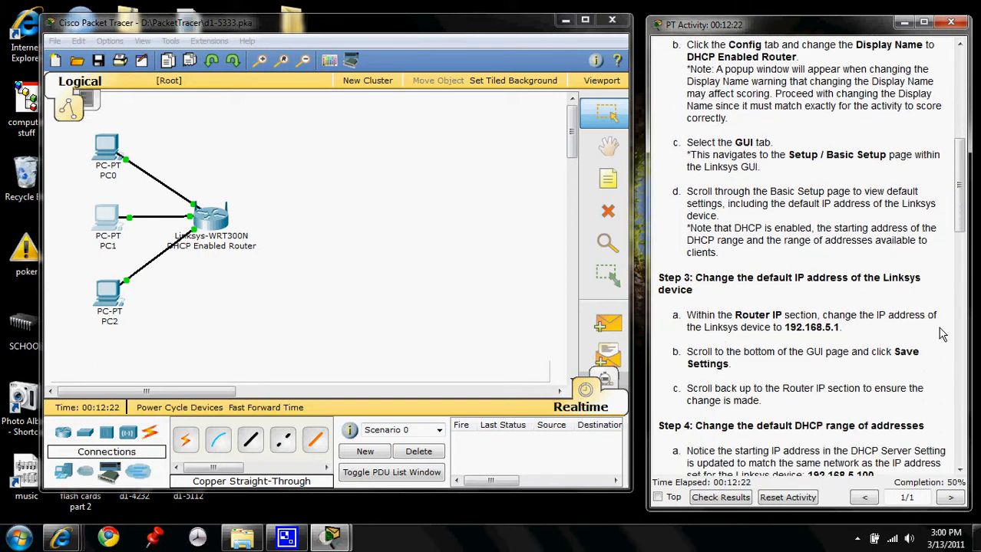
scroll(948, 344, "down", 4)
scroll(948, 344, "down", 1)
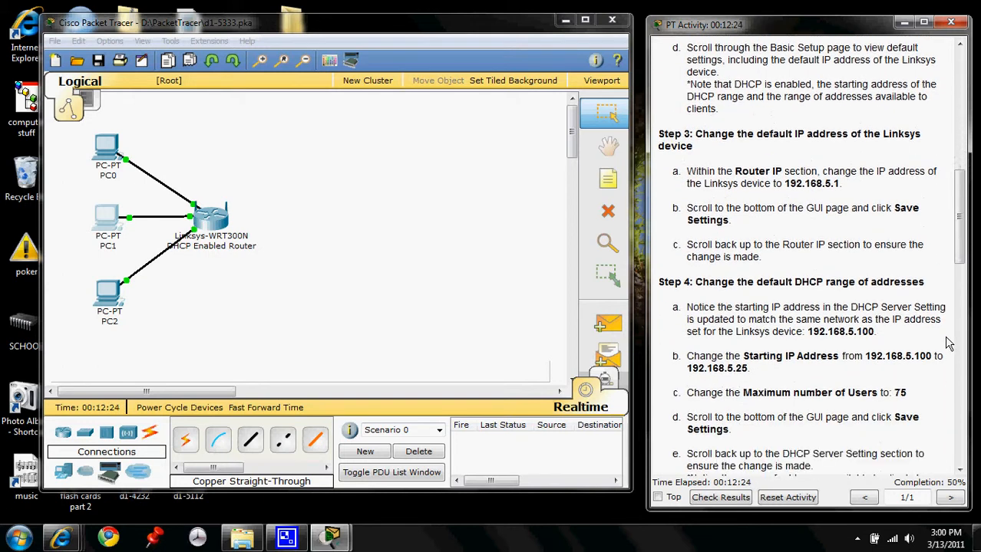
scroll(948, 344, "down", 6)
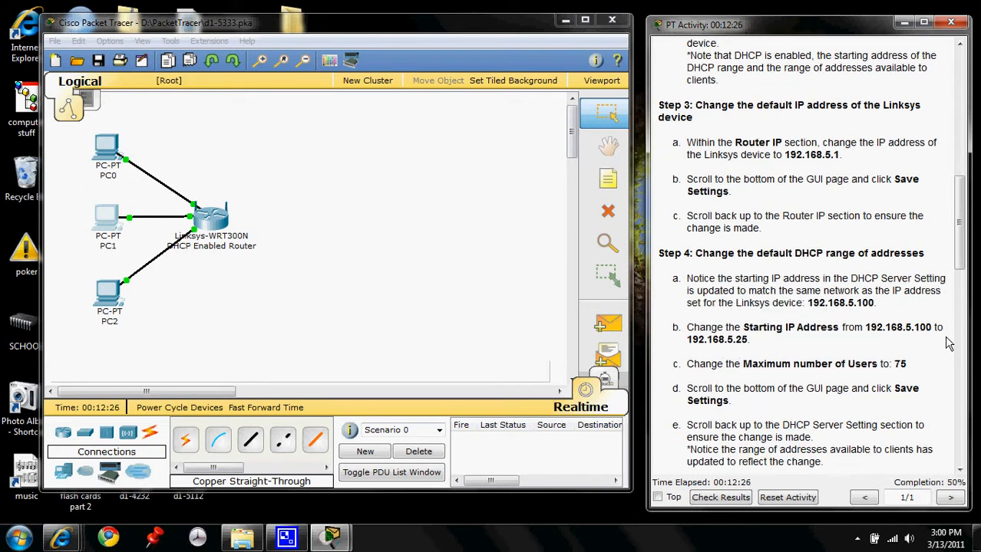
scroll(948, 343, "down", 11)
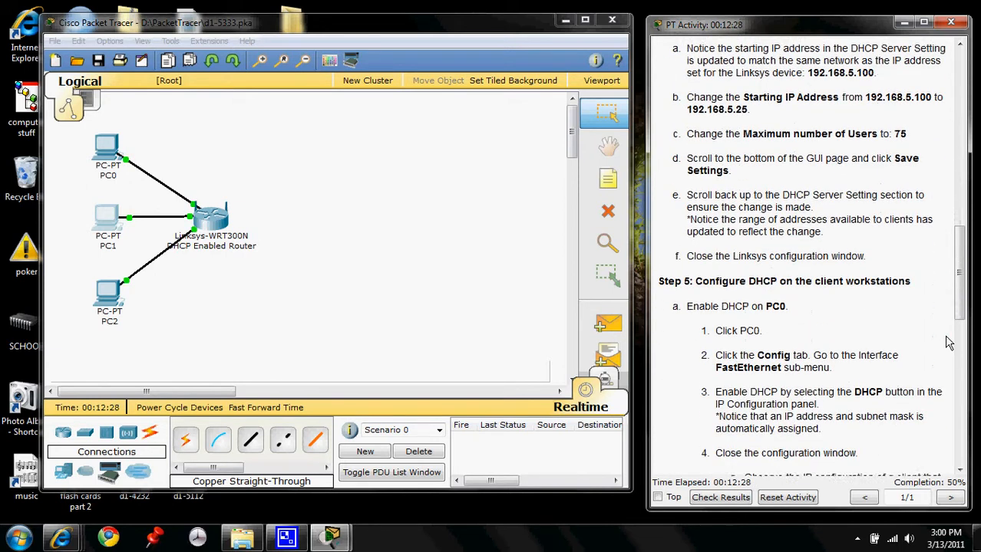
scroll(948, 343, "down", 9)
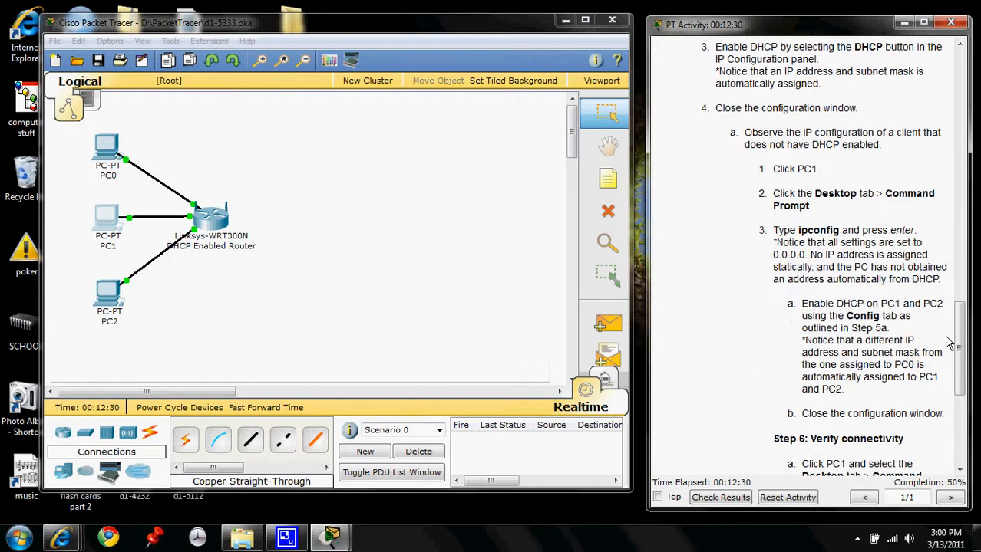
scroll(948, 344, "down", 4)
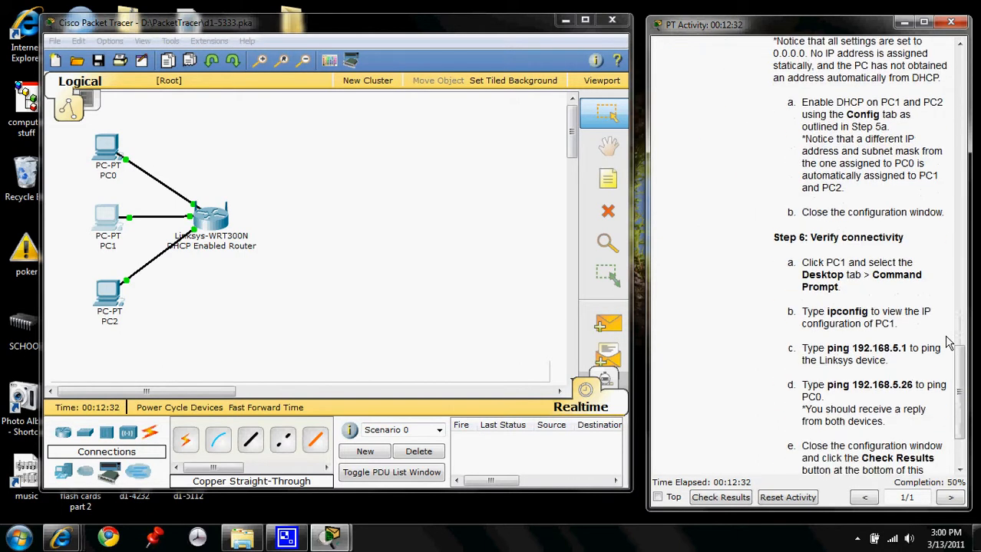
scroll(949, 344, "down", 2)
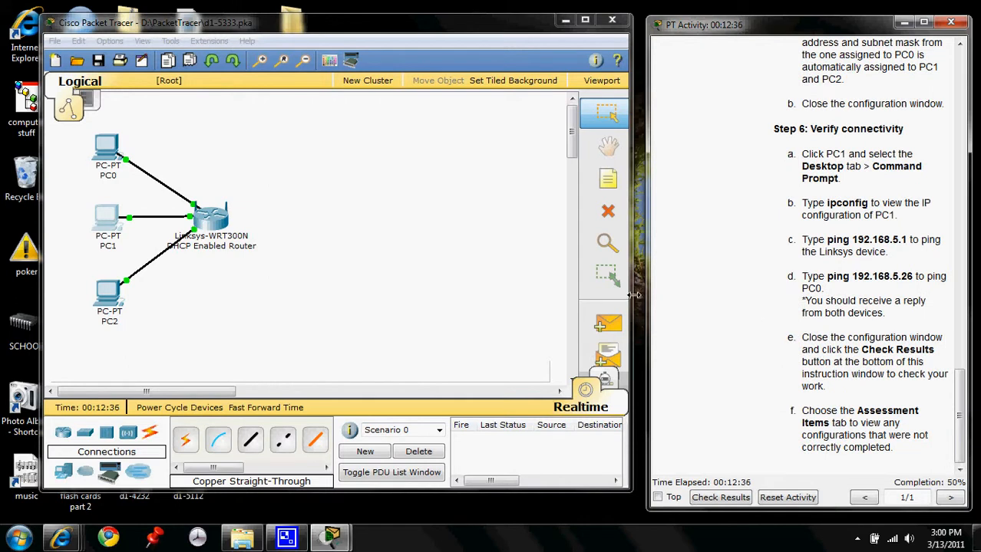
- Exit the program from the main workspace window
left_click(612, 19)
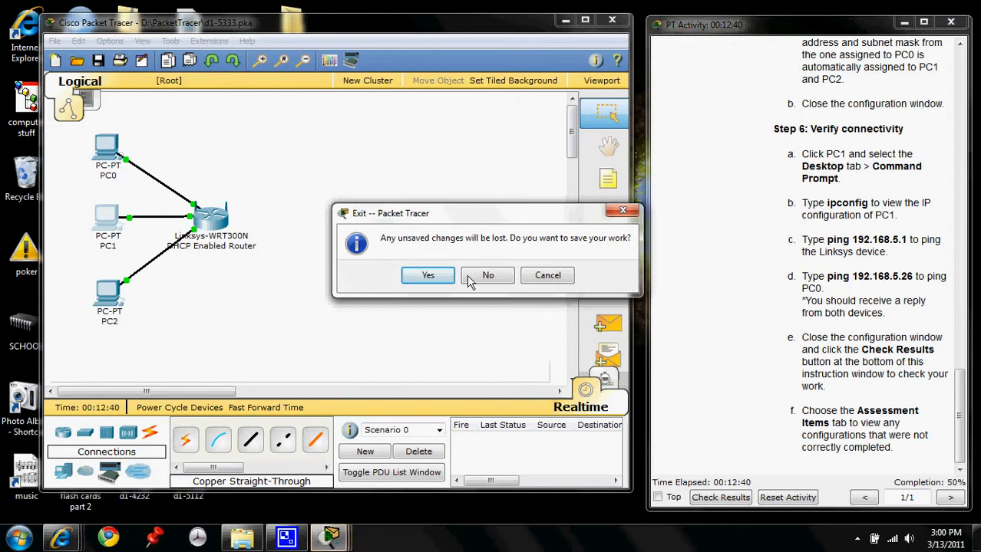